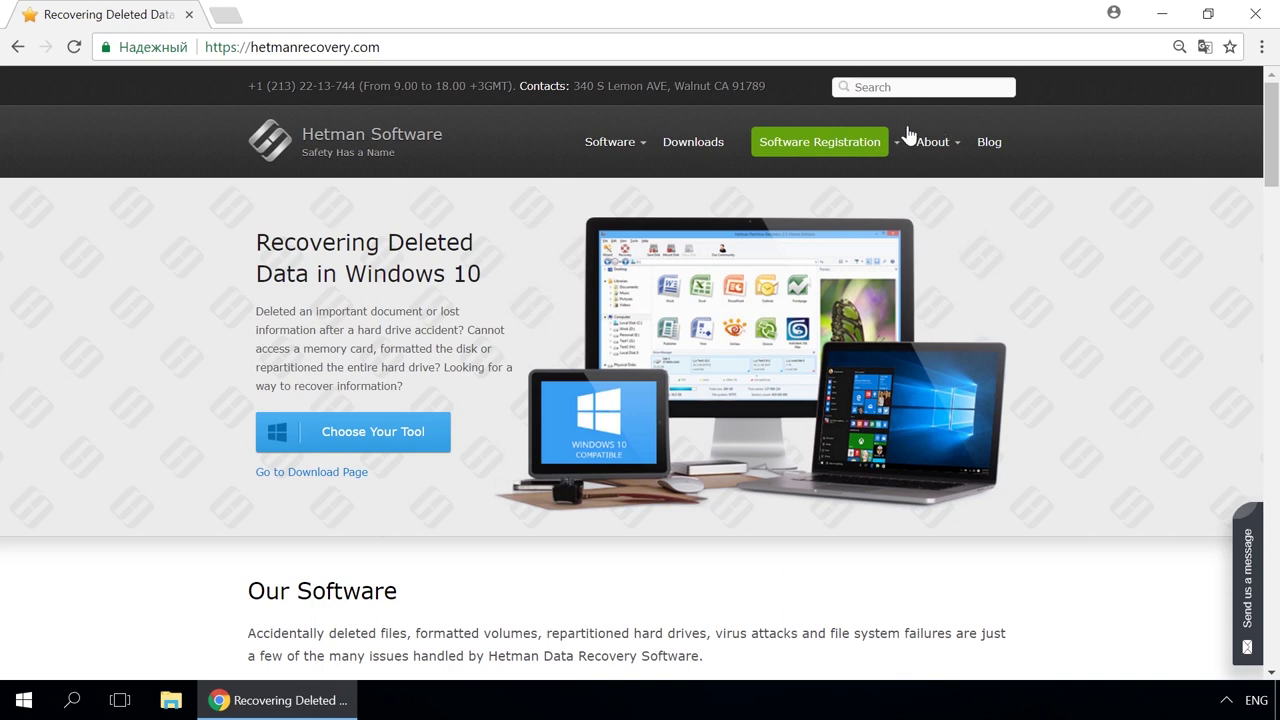
Go to the Partition Recovery product page, then to the Hetman Software blog.
mouse_move(612, 150)
left_click(621, 198)
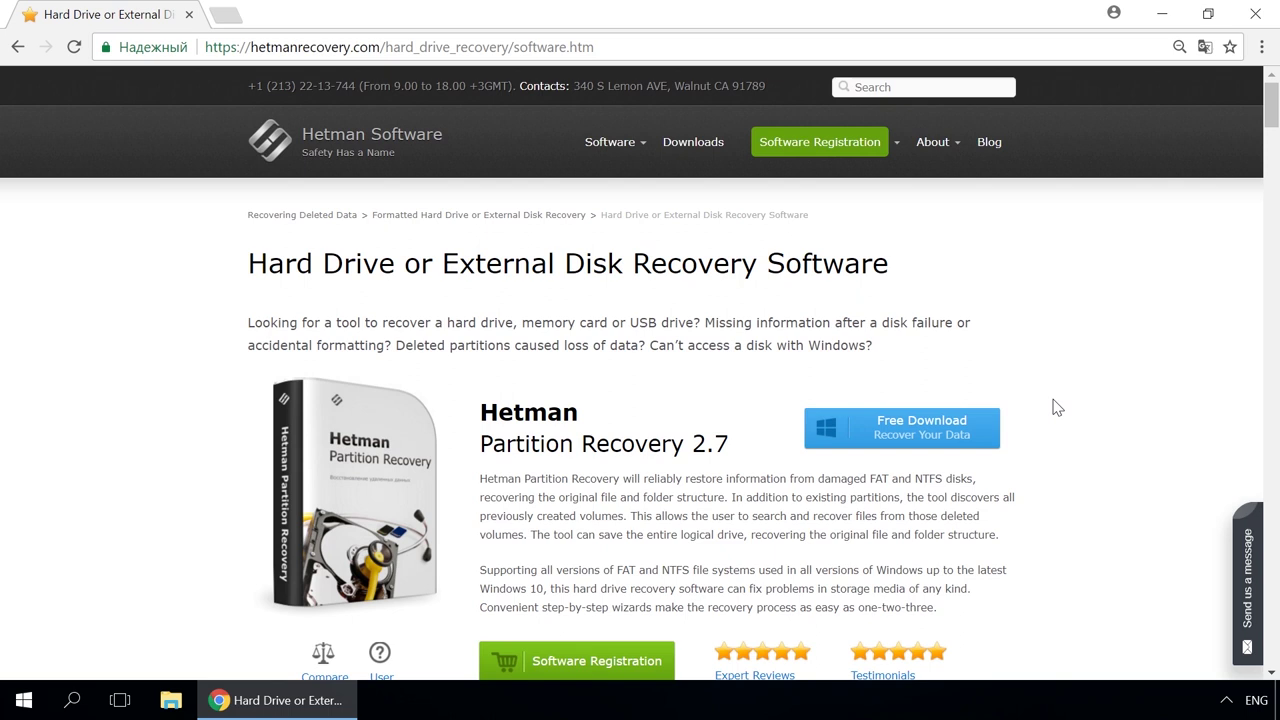
left_click(986, 142)
Find the storage spaces article on the blog and read through it.
scroll(662, 318, "down", 15)
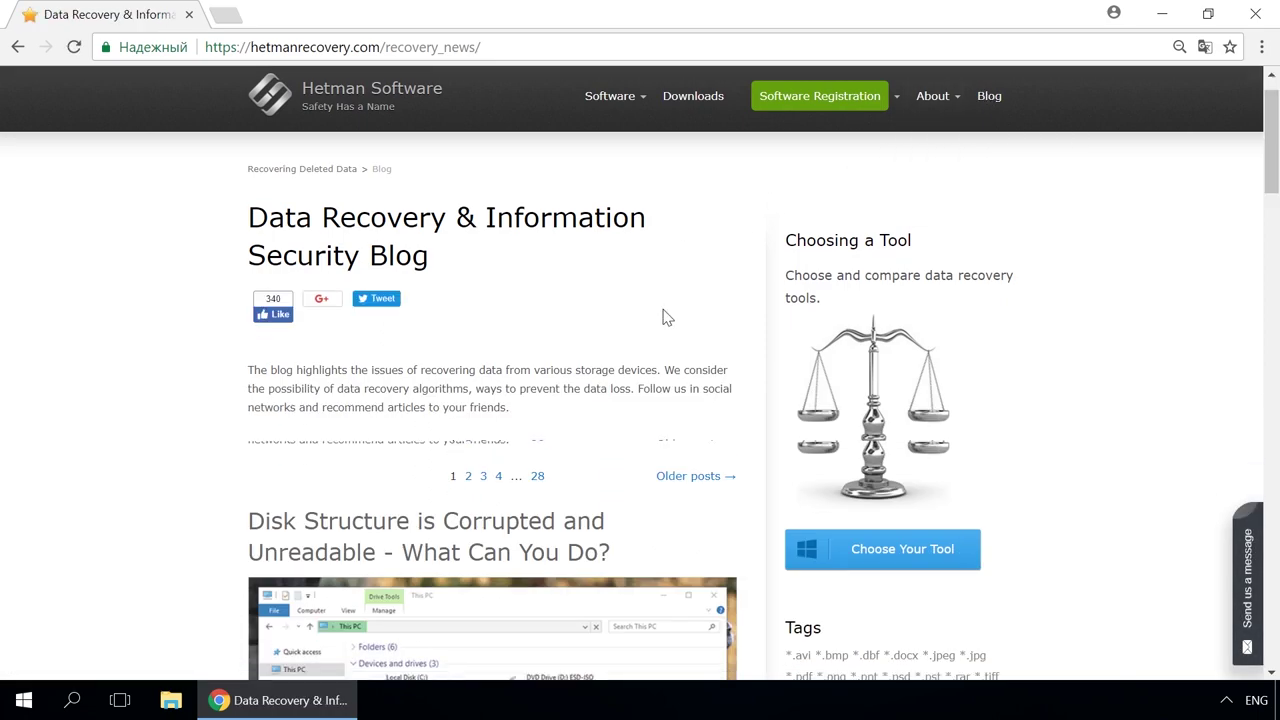
scroll(660, 325, "down", 4)
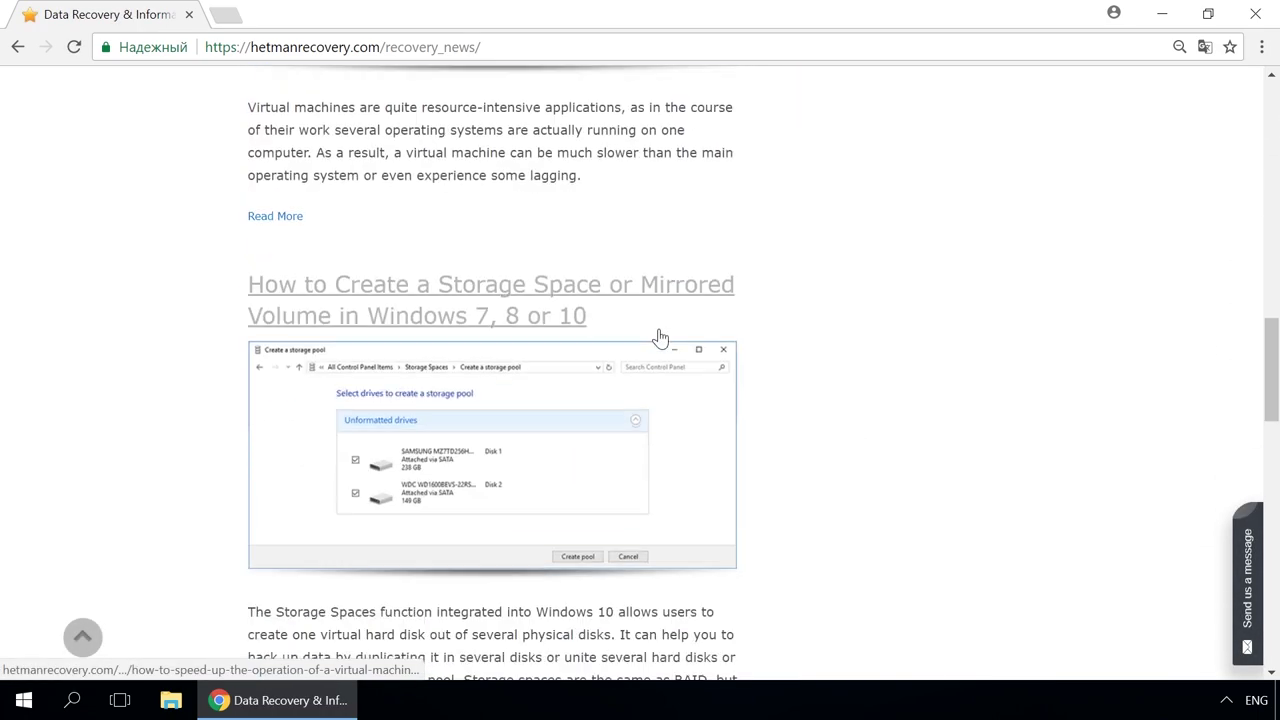
left_click(629, 294)
scroll(630, 293, "down", 12)
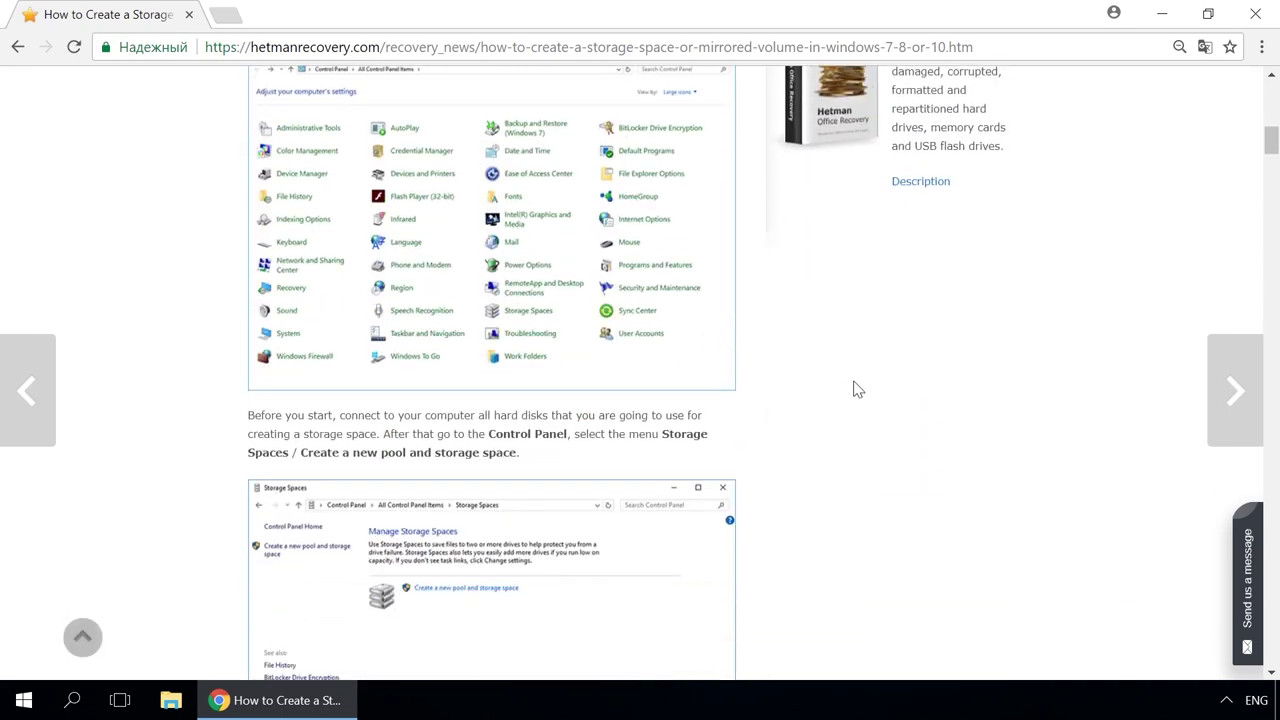
left_click(1258, 566)
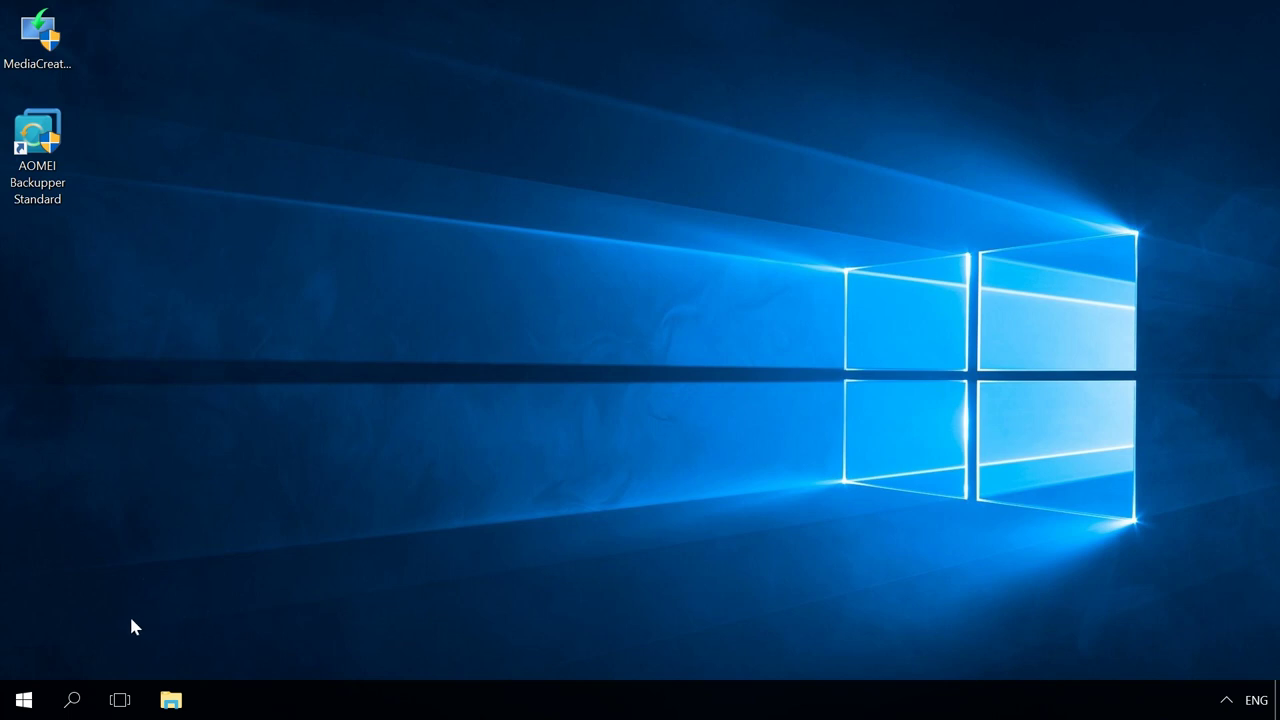
On Windows 10, start creating a system image from Control Panel's File History > System Image Backup.
left_click(73, 702)
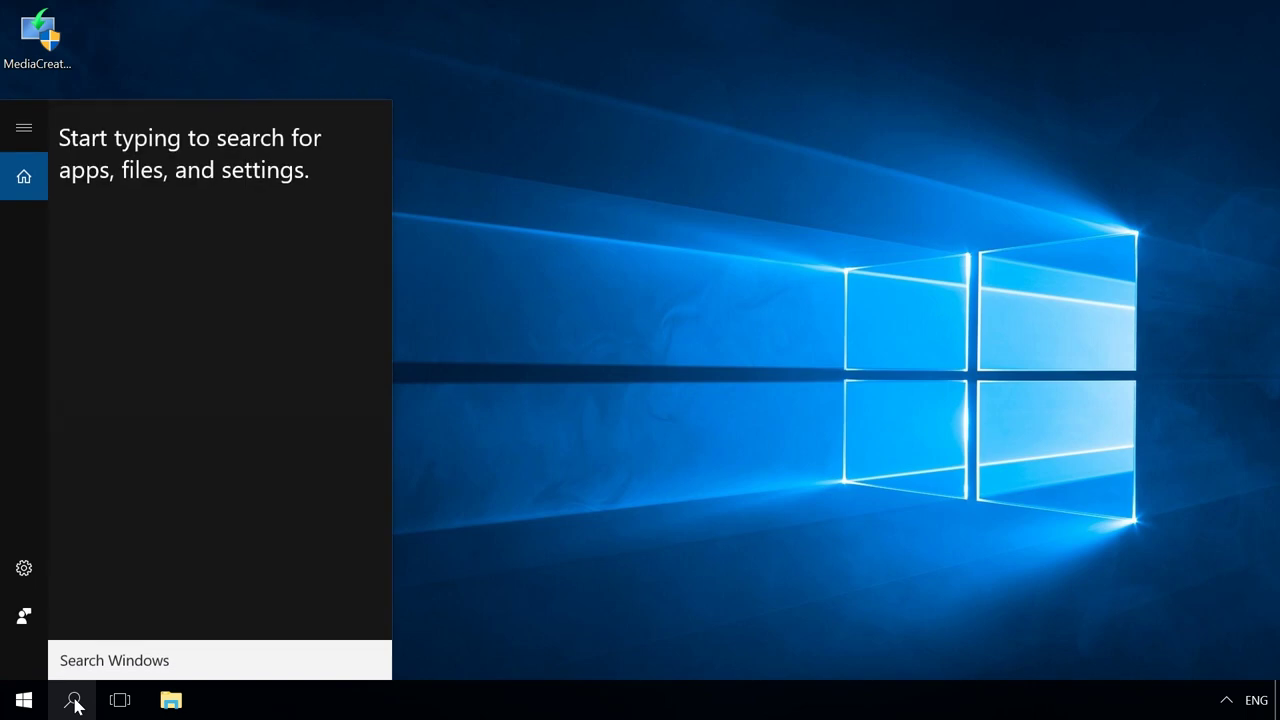
type("conto")
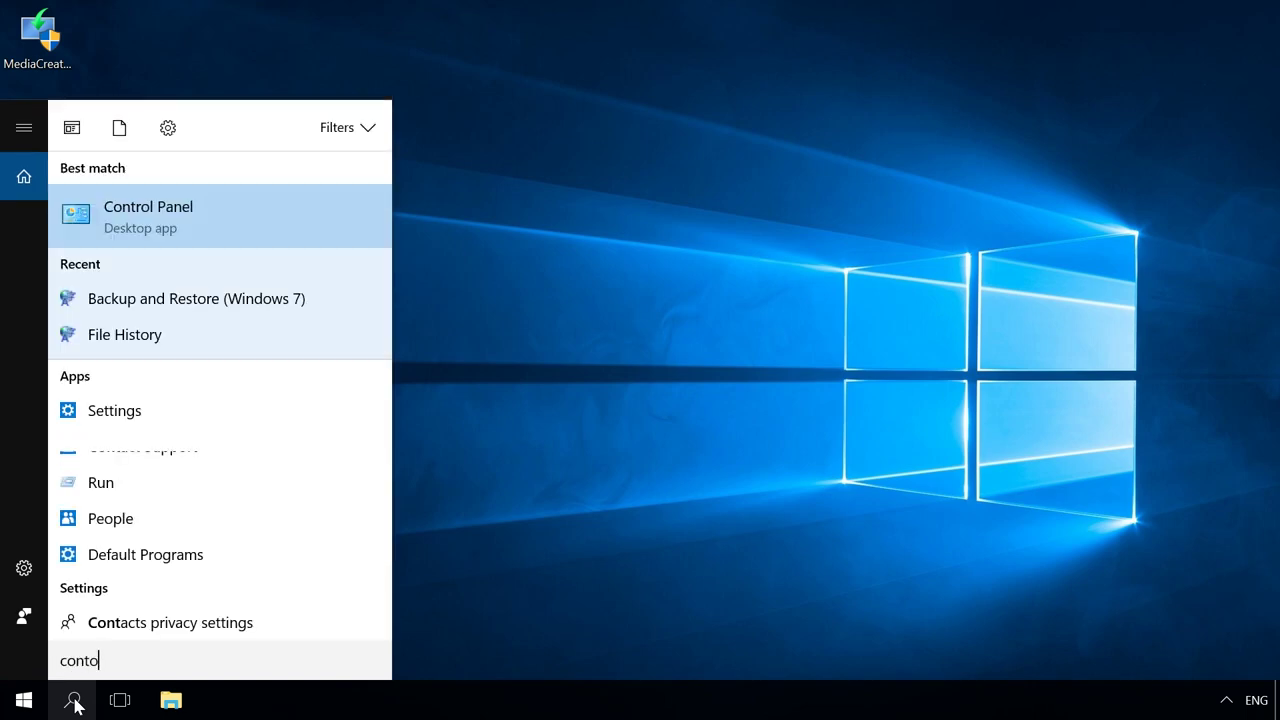
left_click(240, 222)
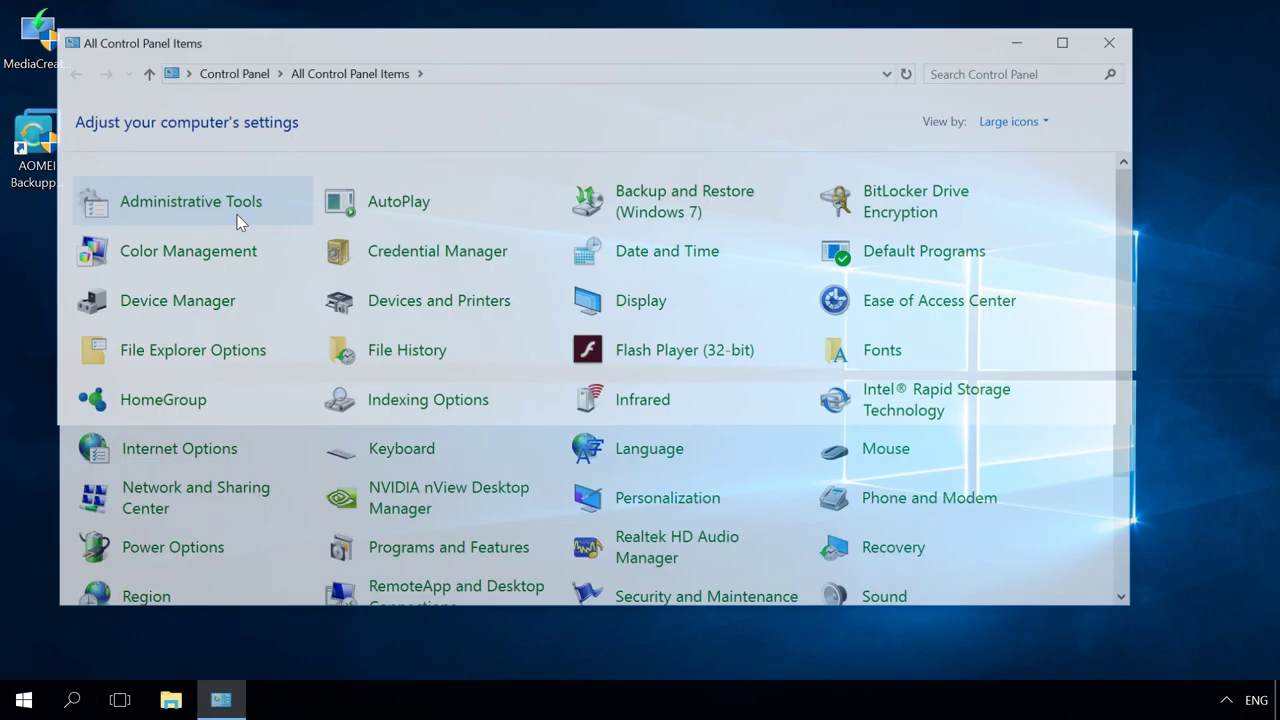
left_click(397, 355)
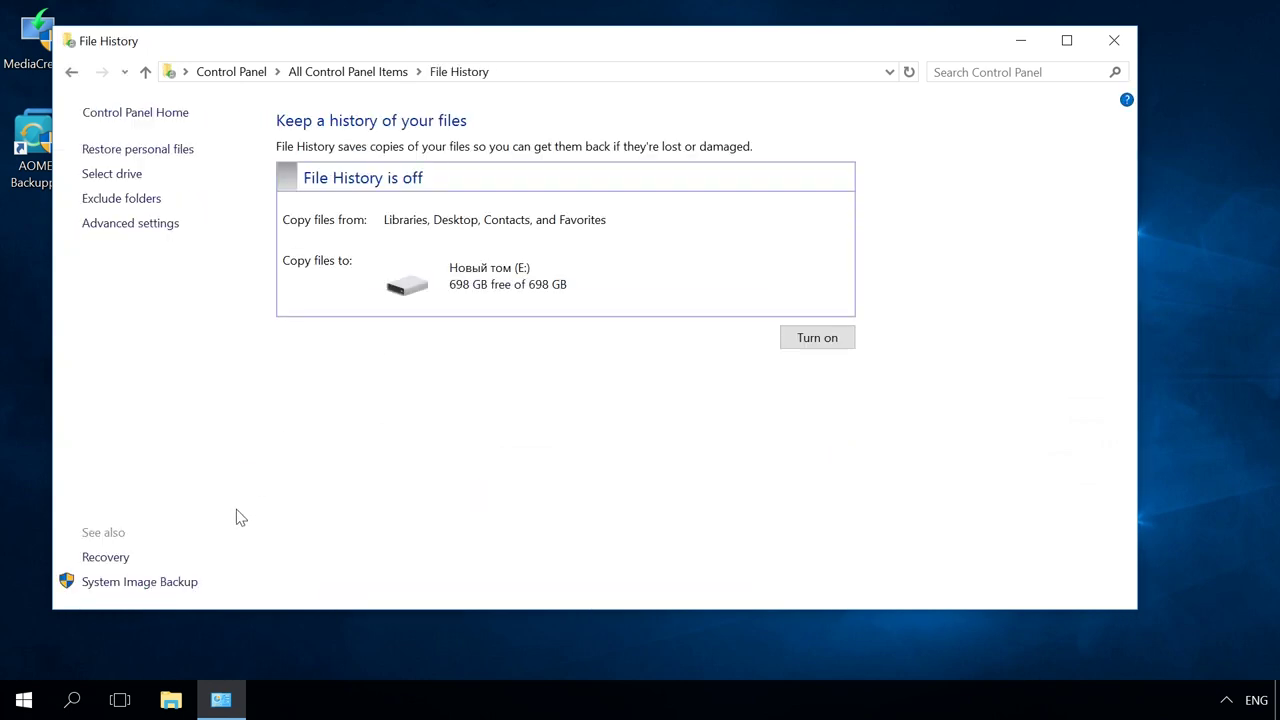
left_click(168, 584)
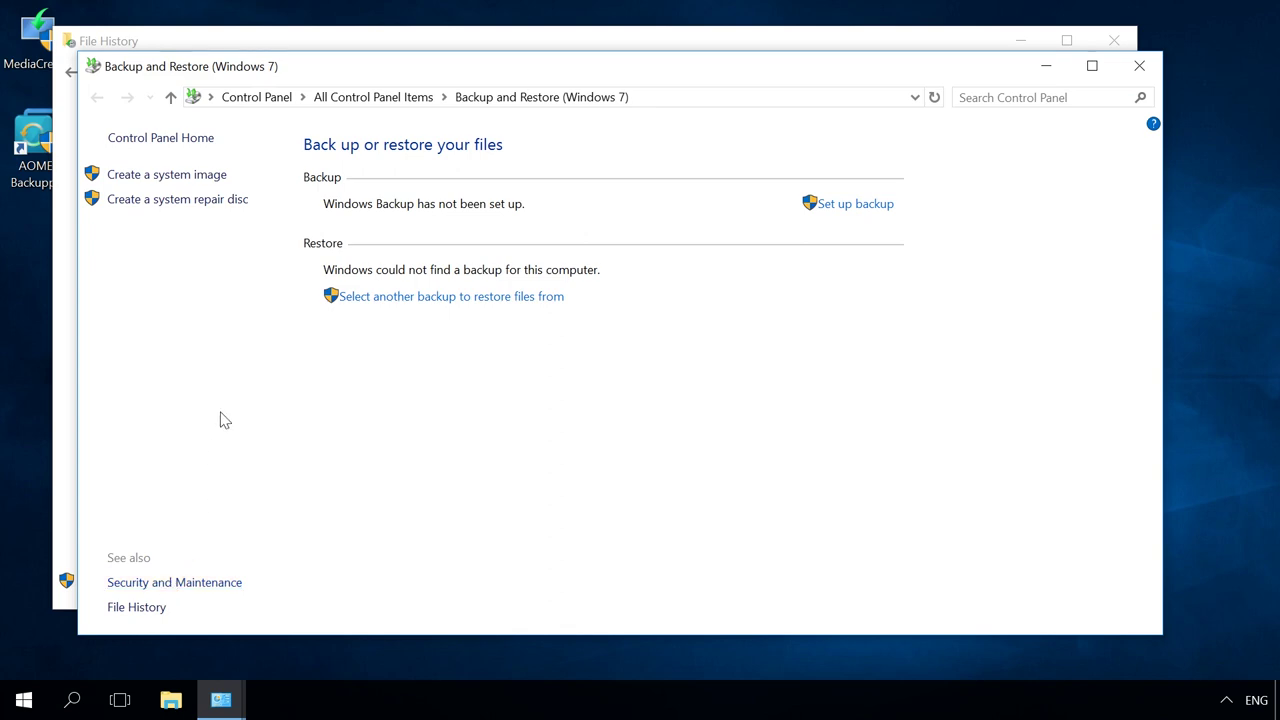
left_click(180, 176)
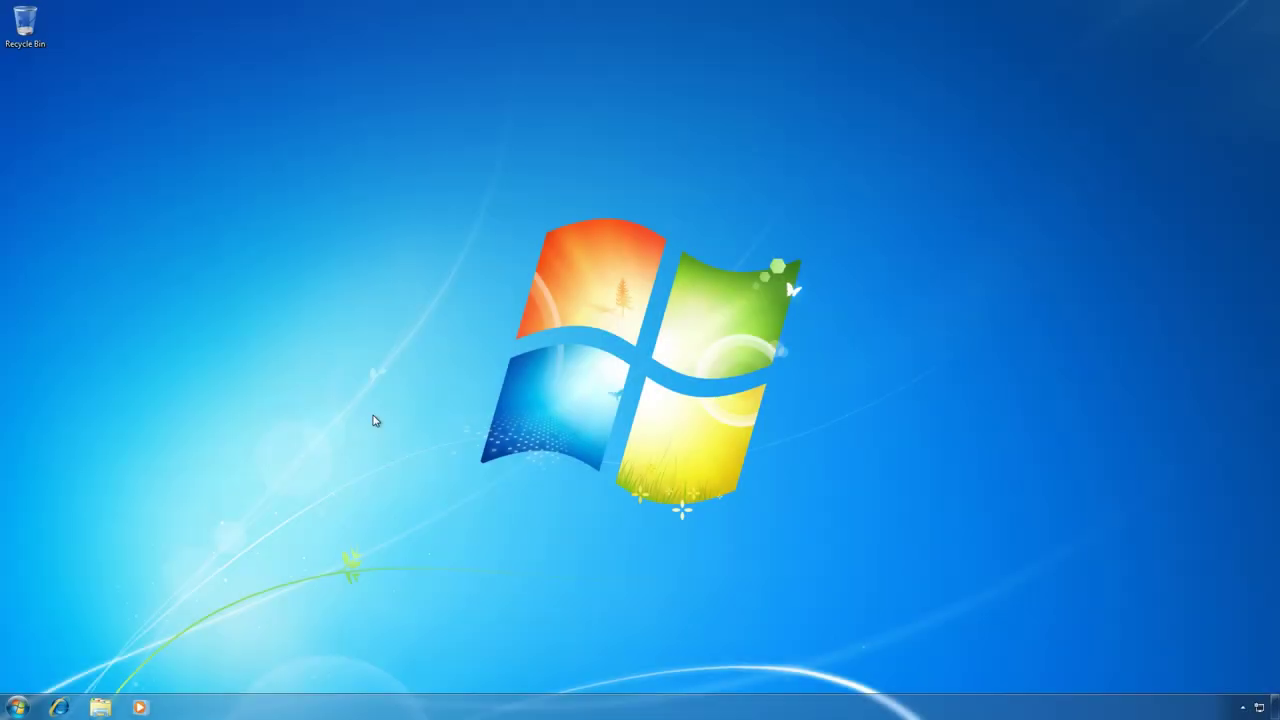
On Windows 7, start Create a system image from Control Panel's Backup and Restore.
left_click(14, 710)
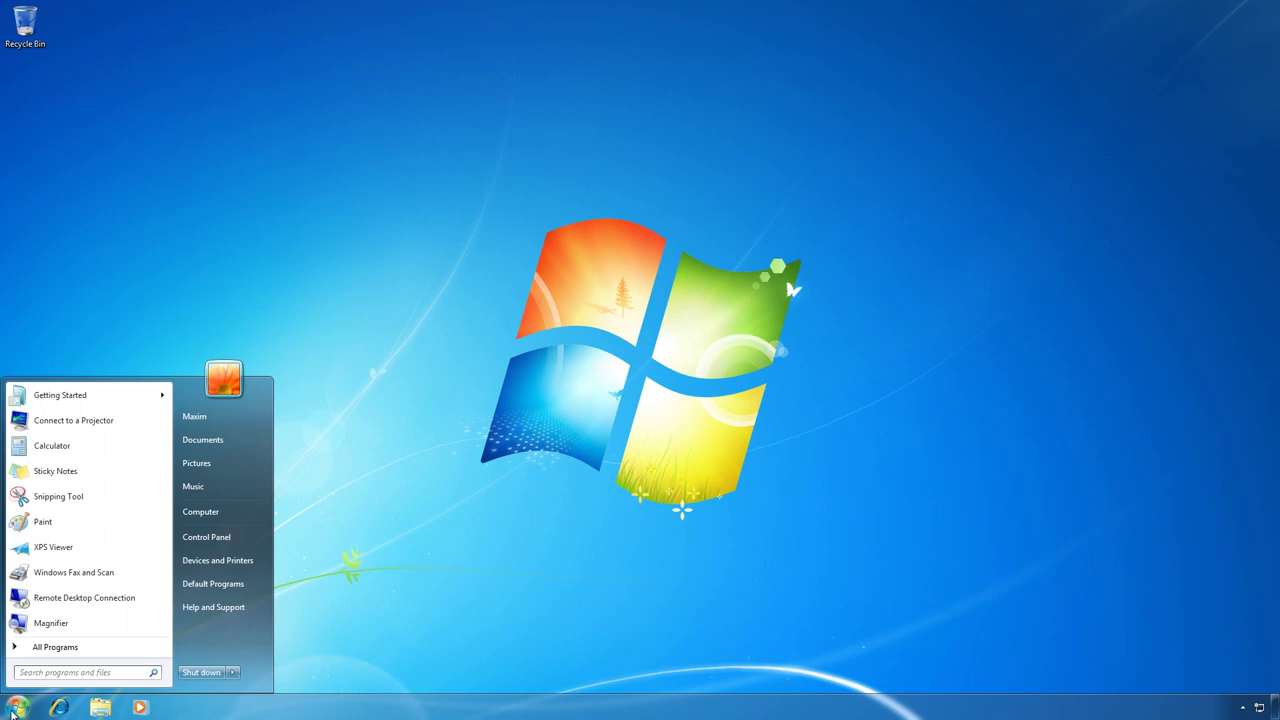
left_click(206, 537)
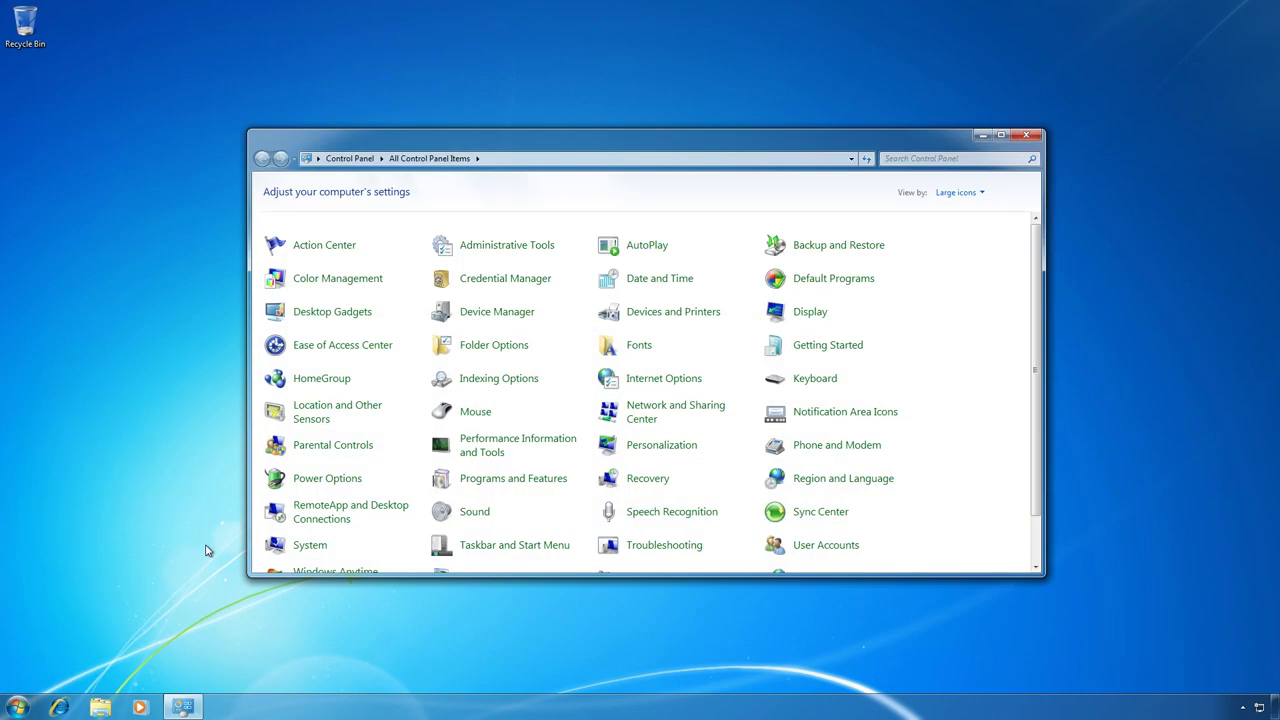
left_click(813, 251)
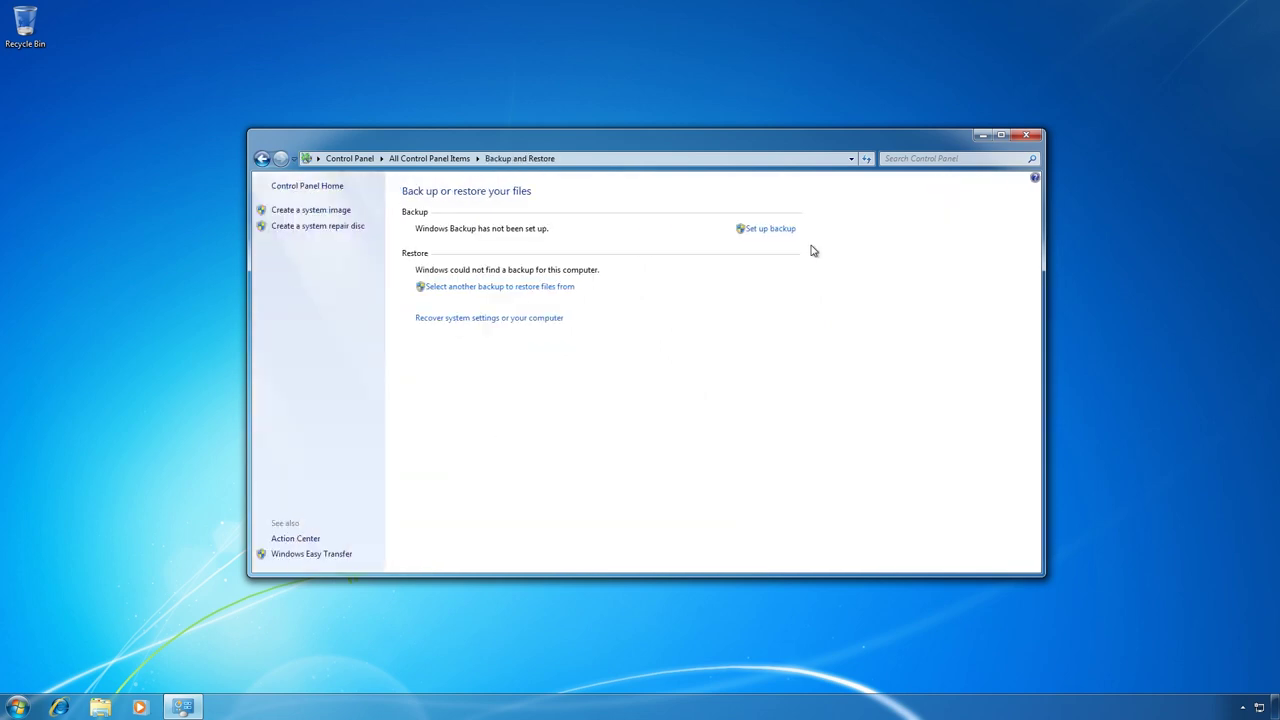
left_click(336, 212)
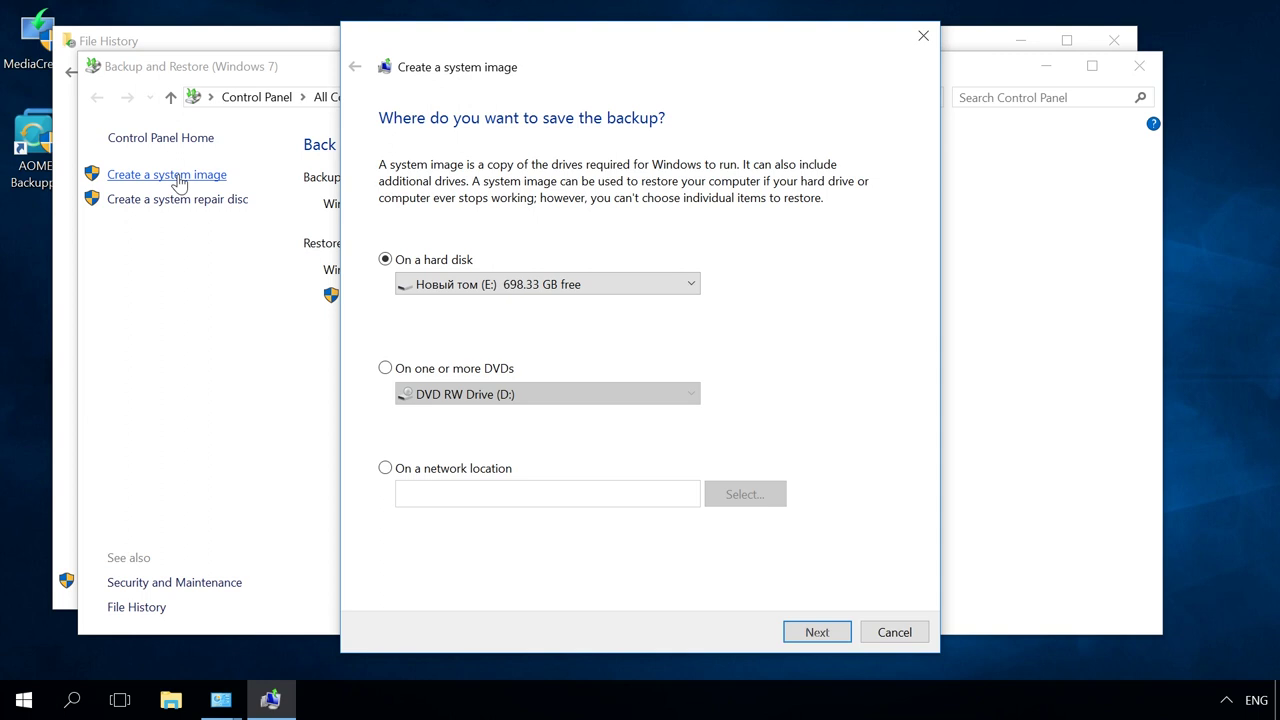
Save the system image onto DVDs with System (C:) included, and start the backup.
left_click(385, 368)
left_click(386, 260)
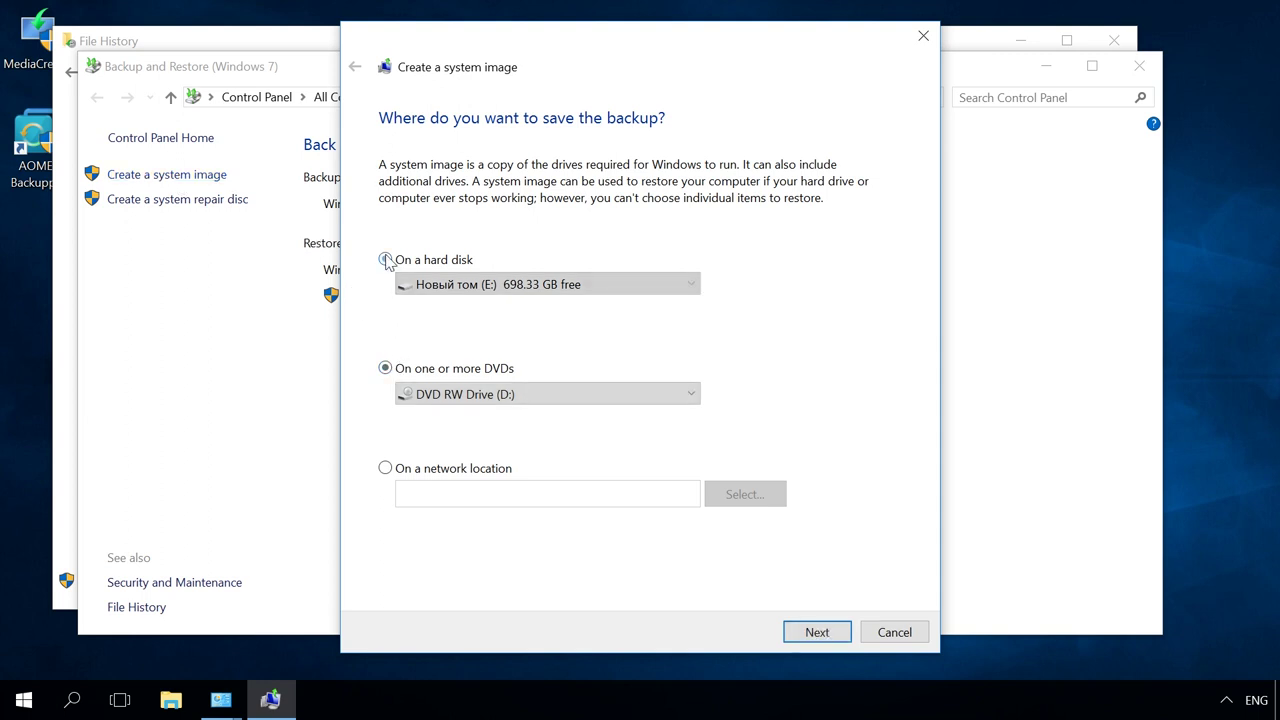
left_click(386, 369)
left_click(804, 634)
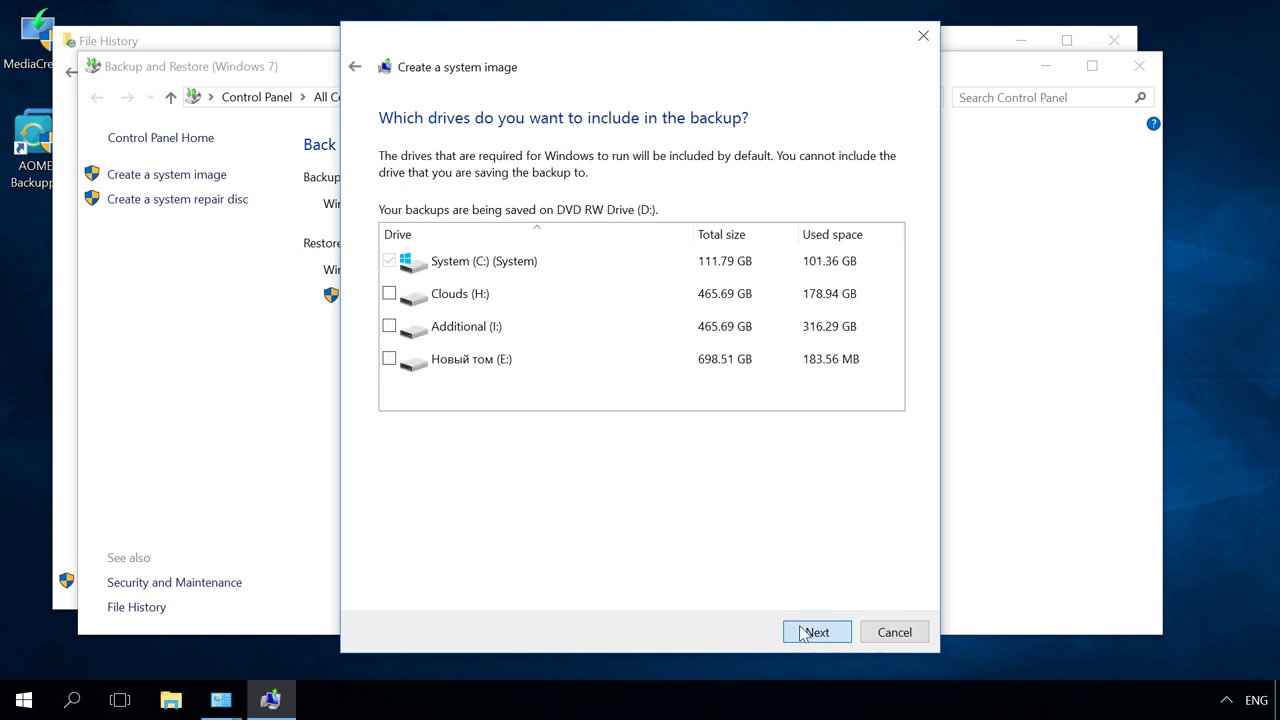
left_click(804, 634)
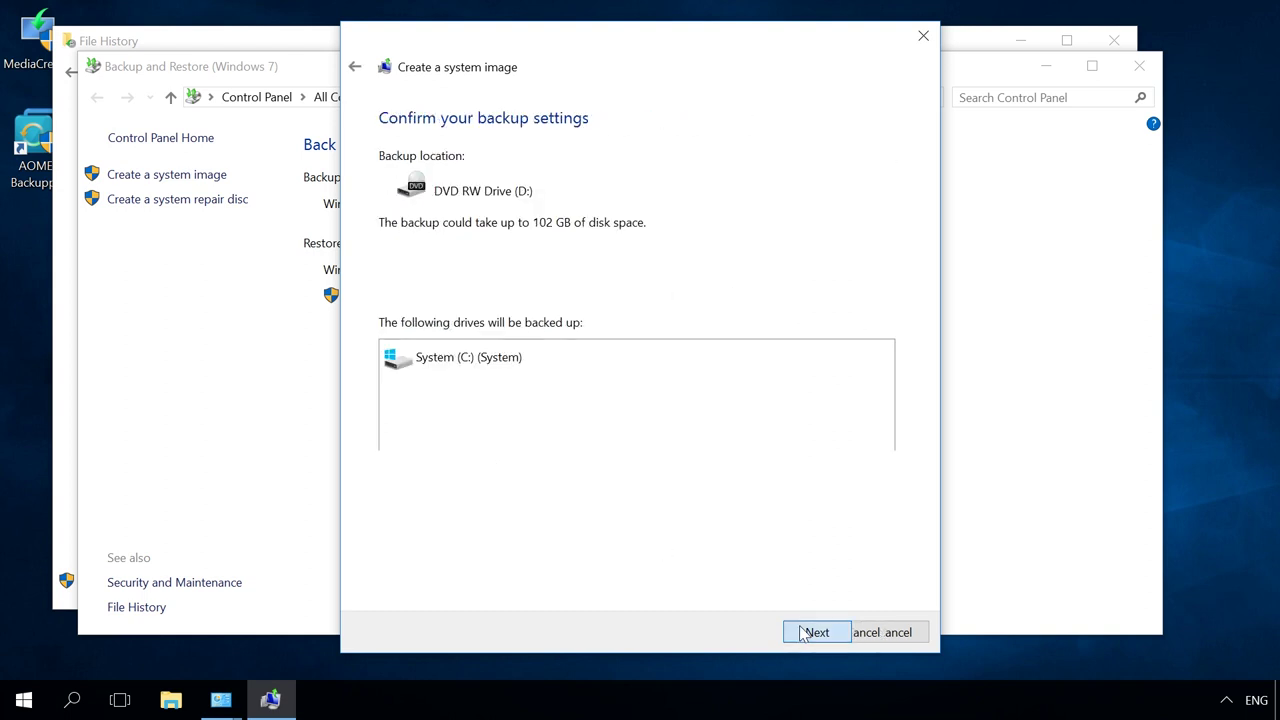
left_click(804, 634)
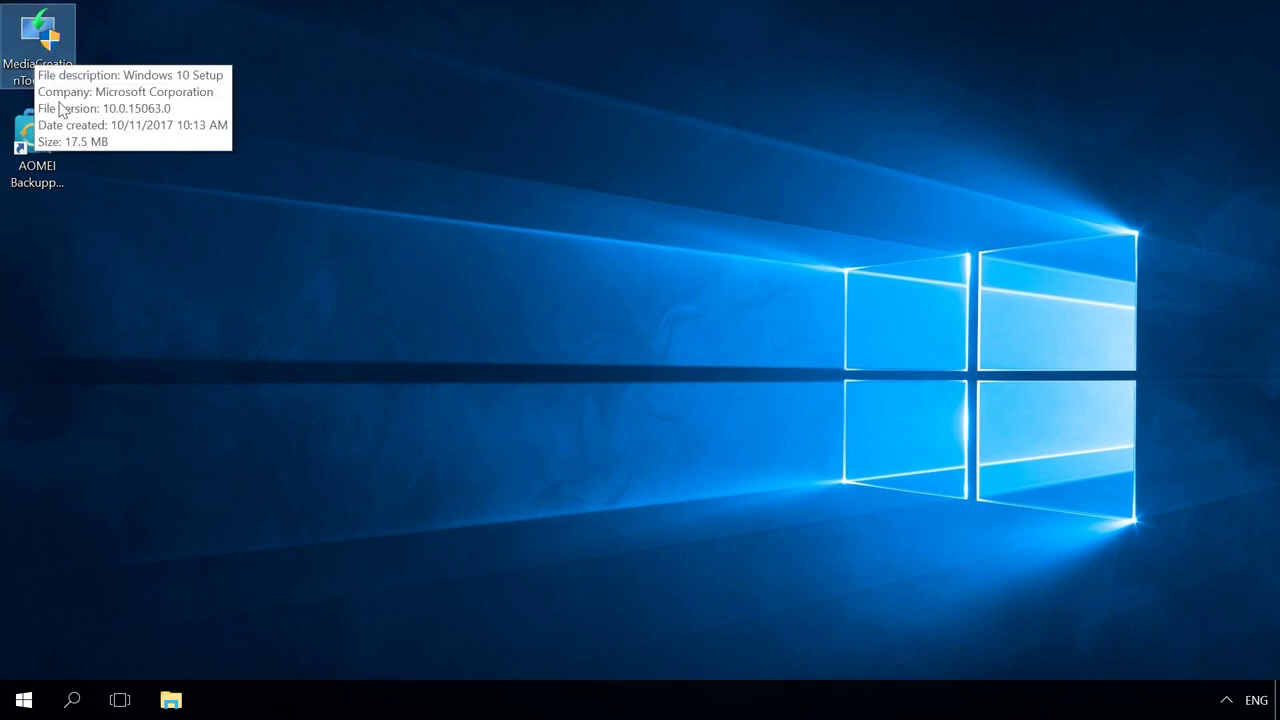
Run the Media Creation Tool, accept the license, and create installation media on a USB flash drive.
double_click(40, 40)
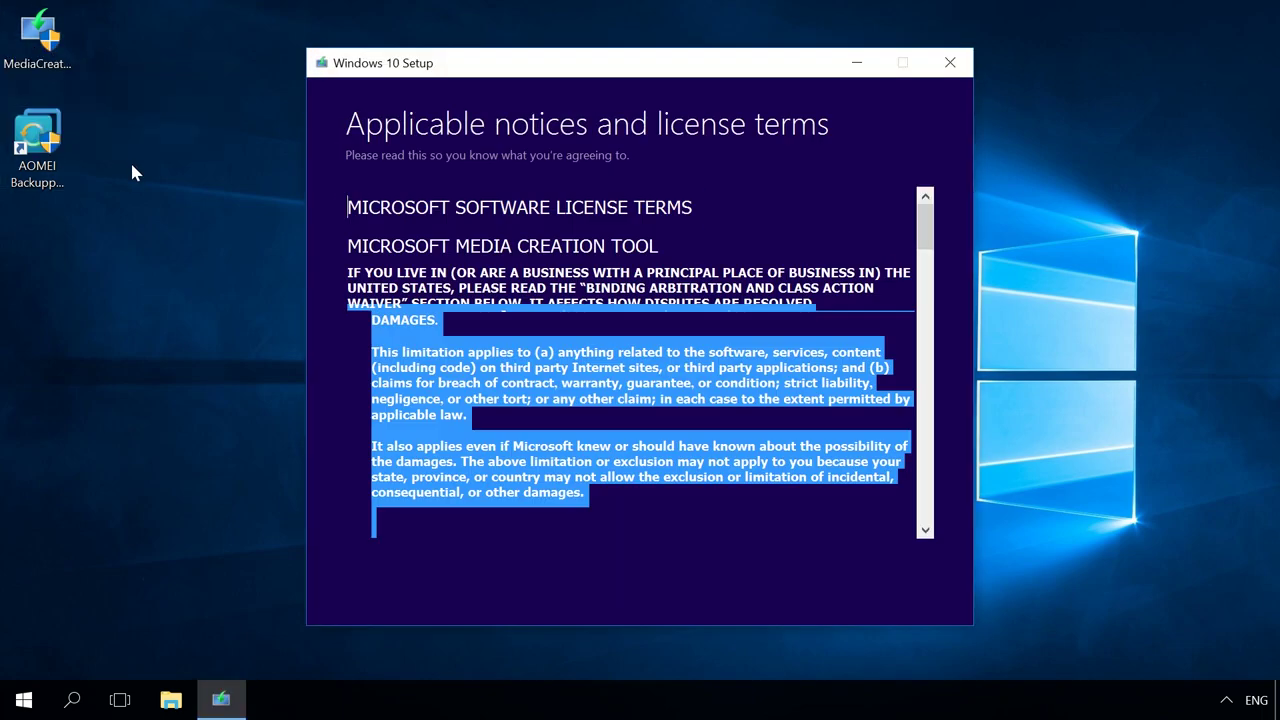
left_click(903, 667)
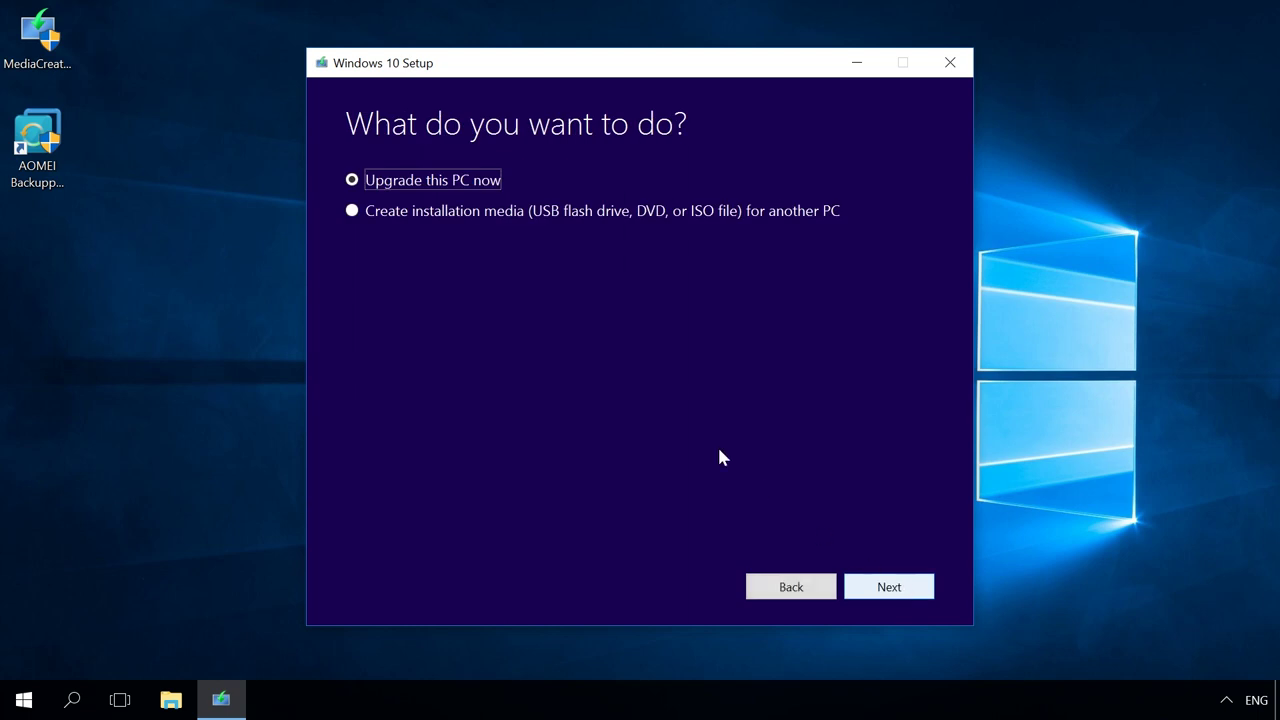
left_click(572, 214)
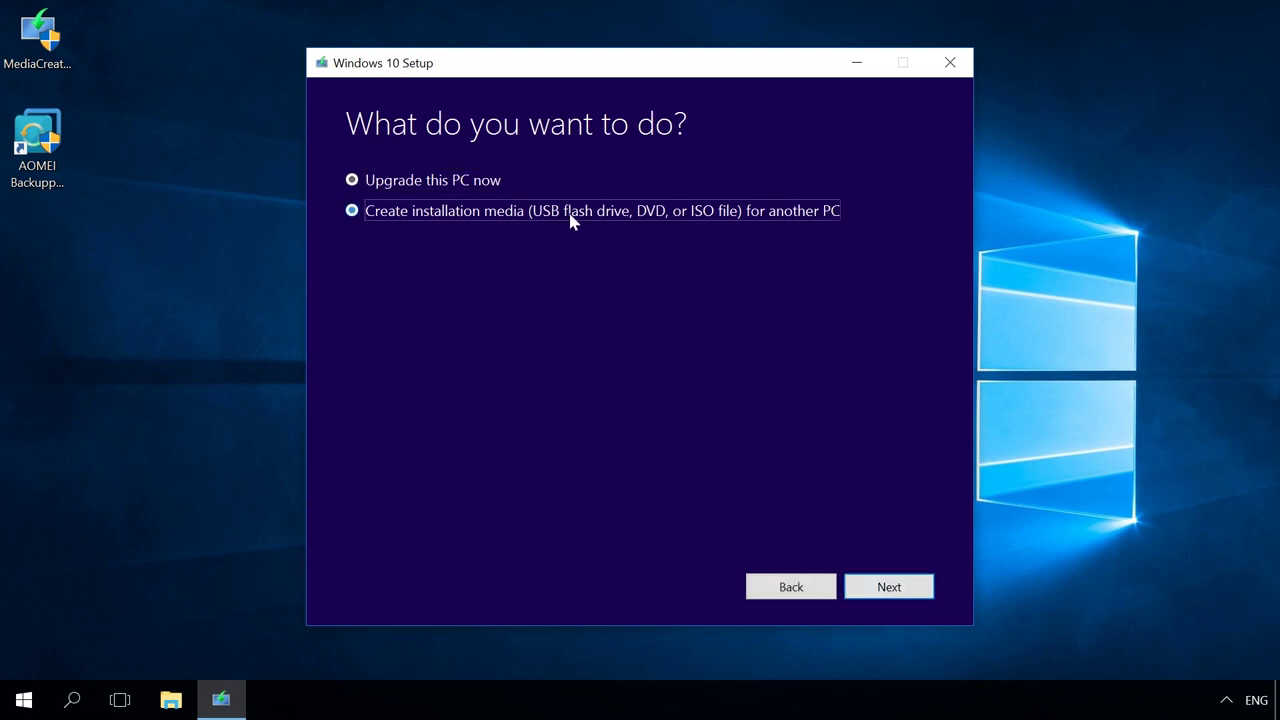
left_click(894, 594)
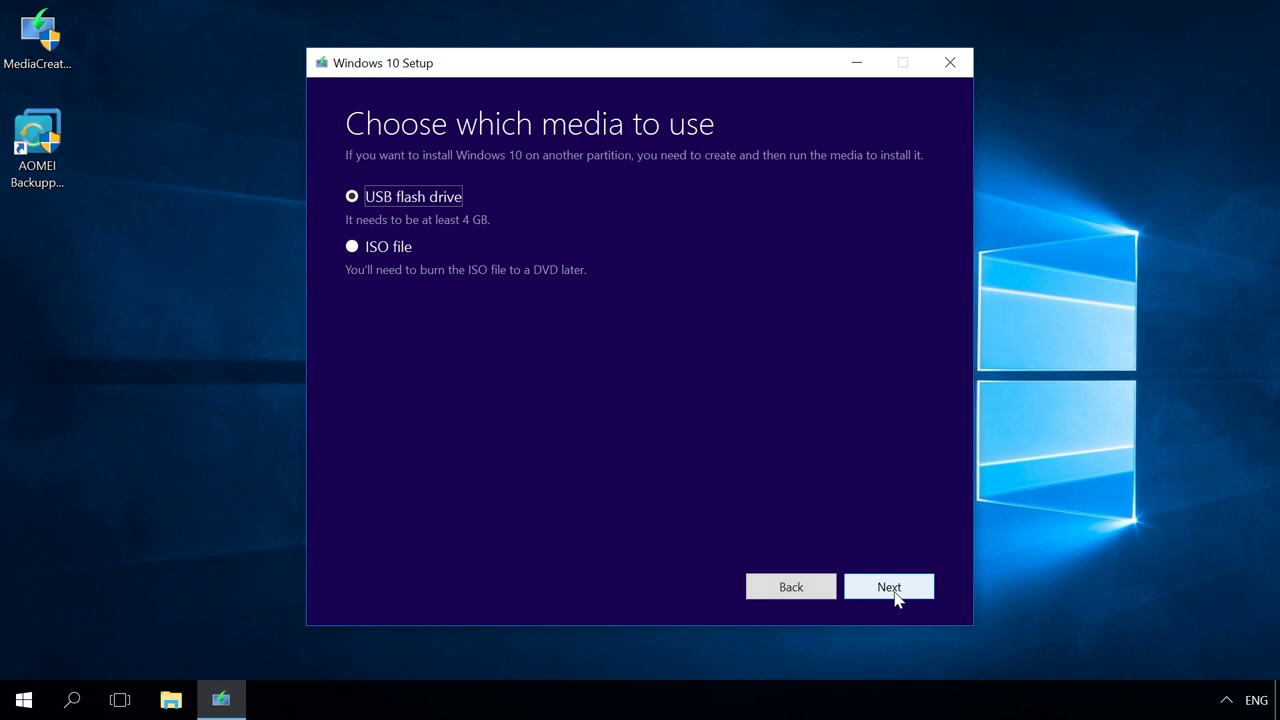
left_click(895, 593)
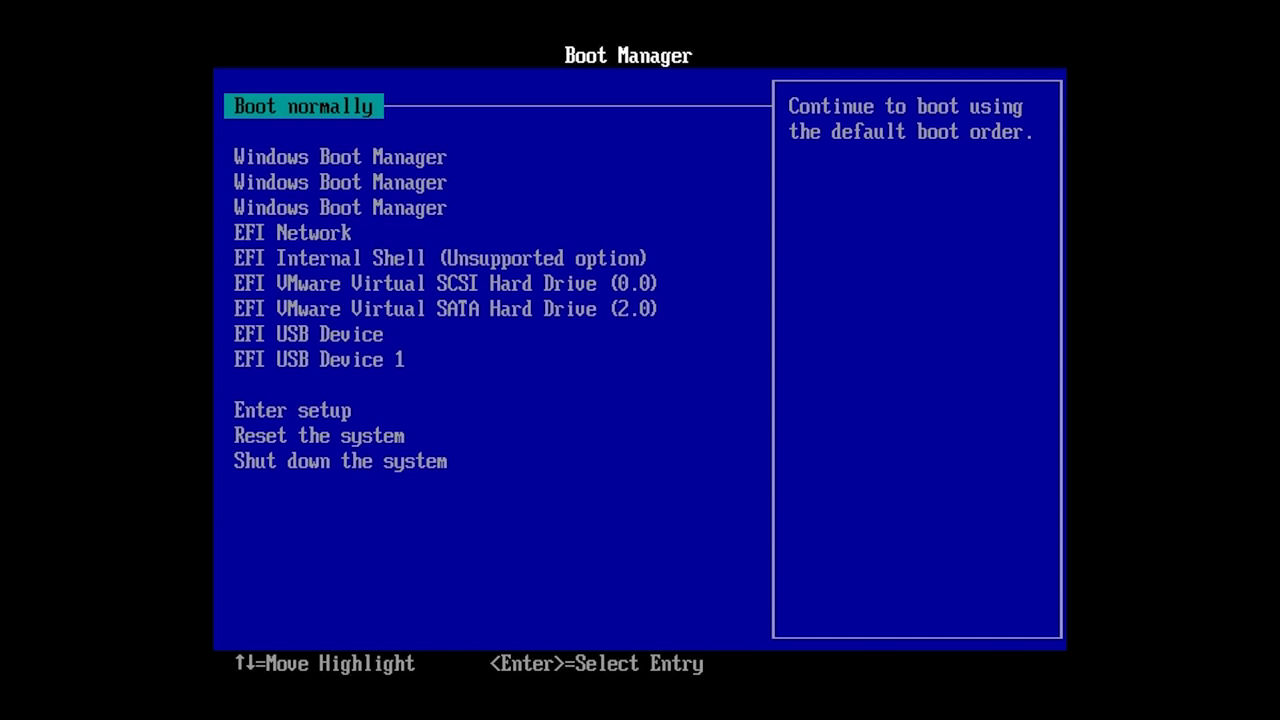
Select EFI USB Device in Boot Manager to boot from the USB drive.
key("Down")
key("Down")
key("Down")
key("Down")
key("Down")
key("Down")
key("Down")
key("Down")
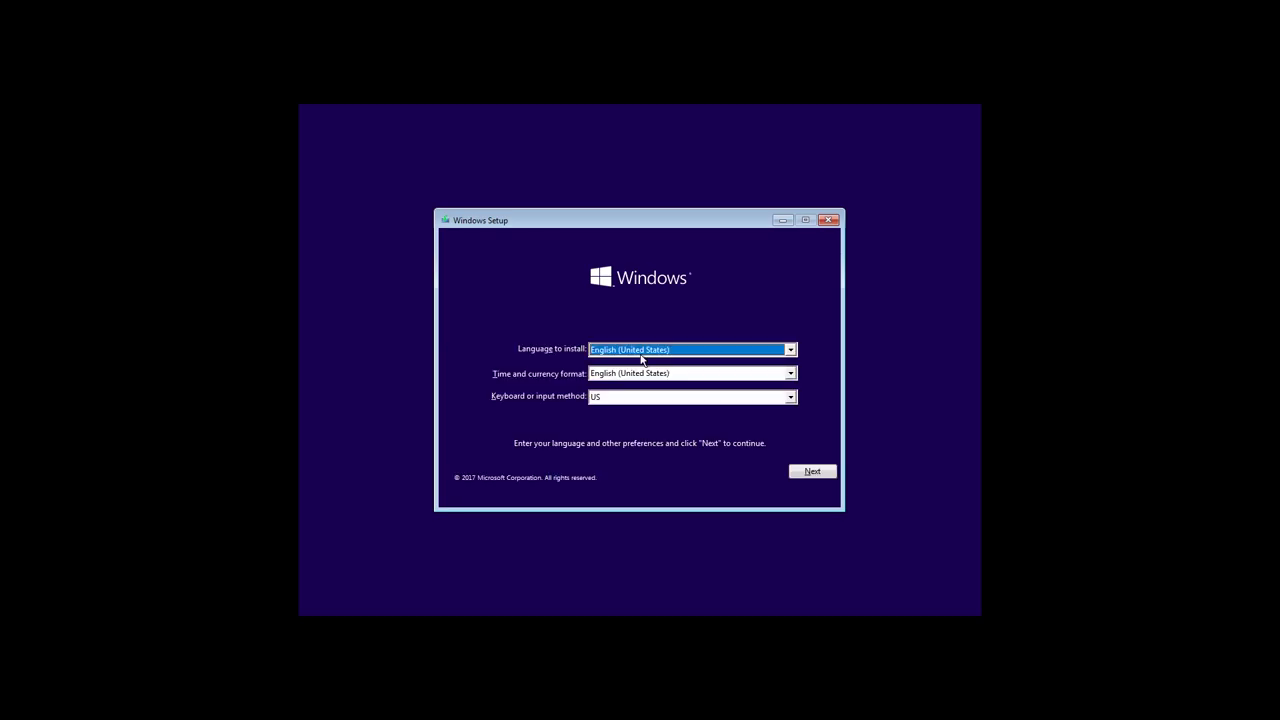
Accept the English (United States) settings, then choose Troubleshoot > System Image Recovery.
left_click(810, 471)
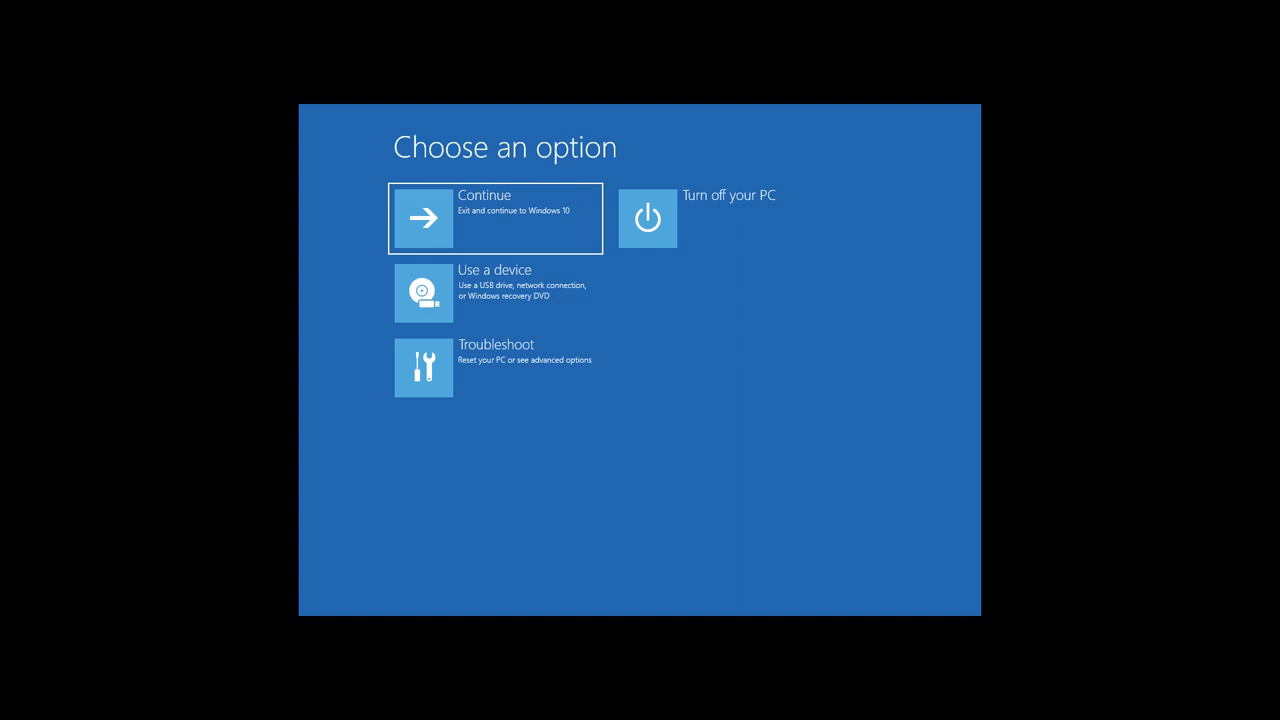
left_click(458, 375)
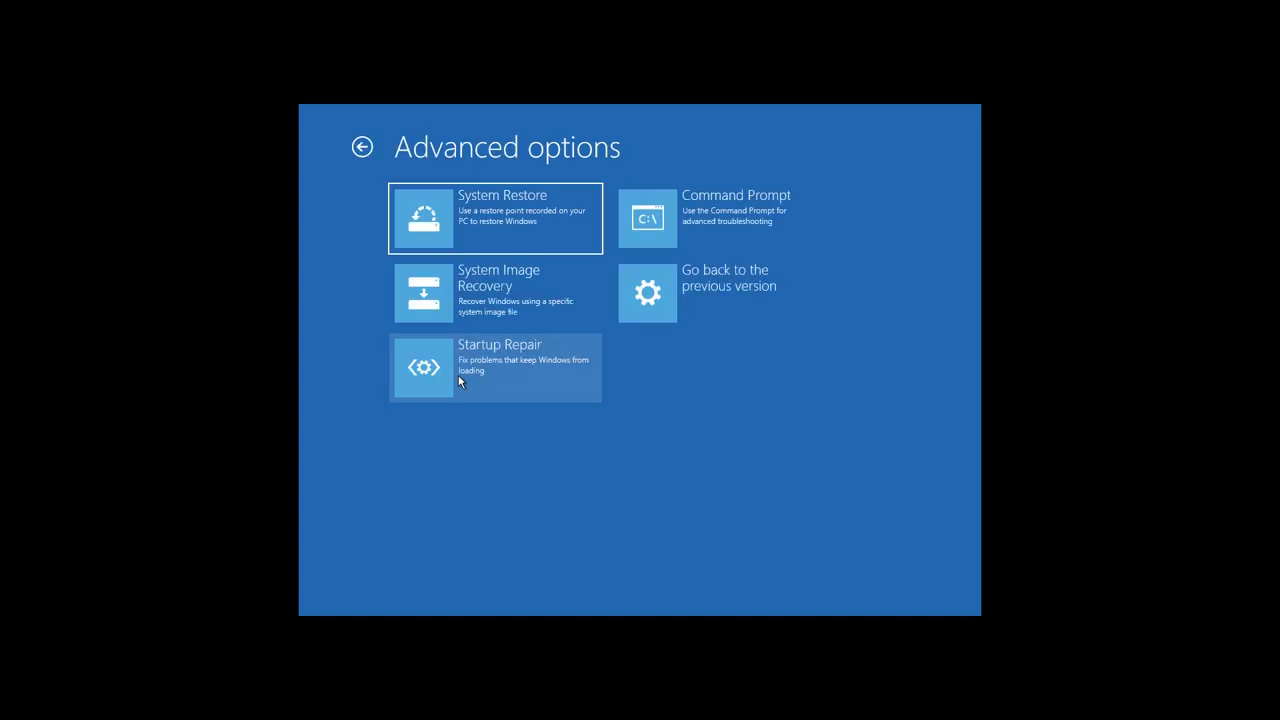
left_click(476, 302)
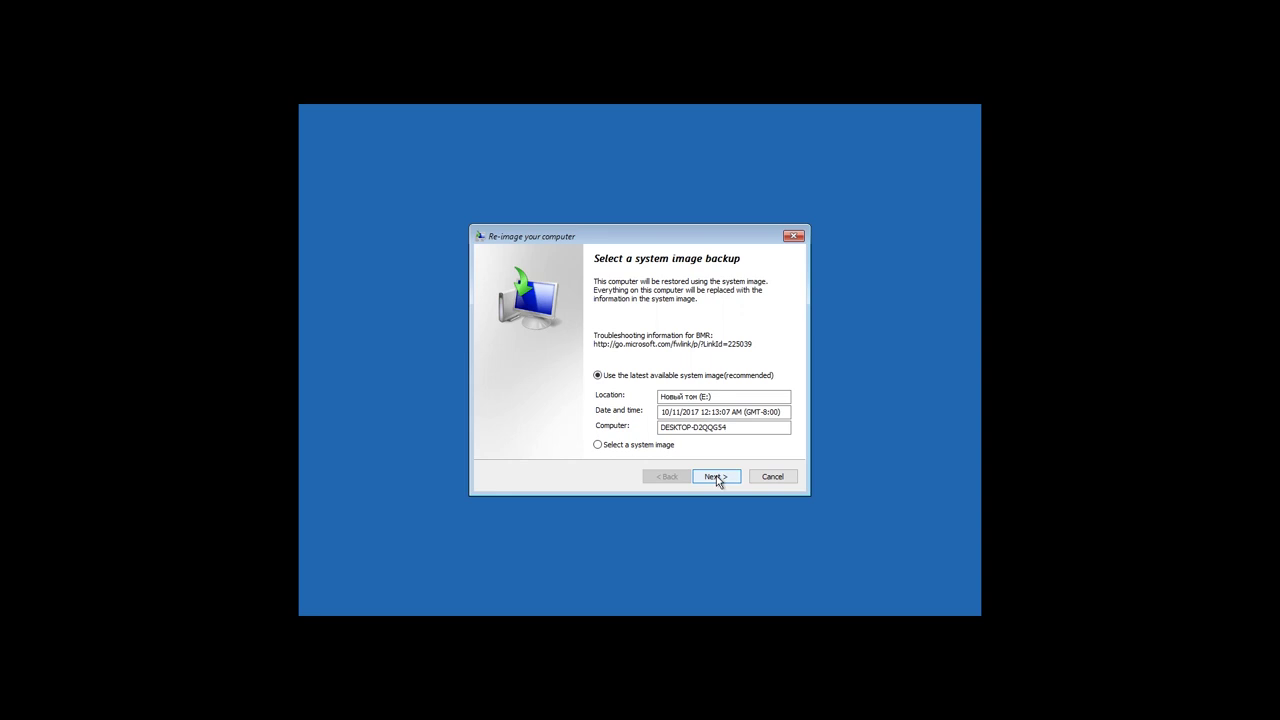
Restore from the latest system image on drive E (10/11/2017), confirming the drive overwrite.
left_click(716, 476)
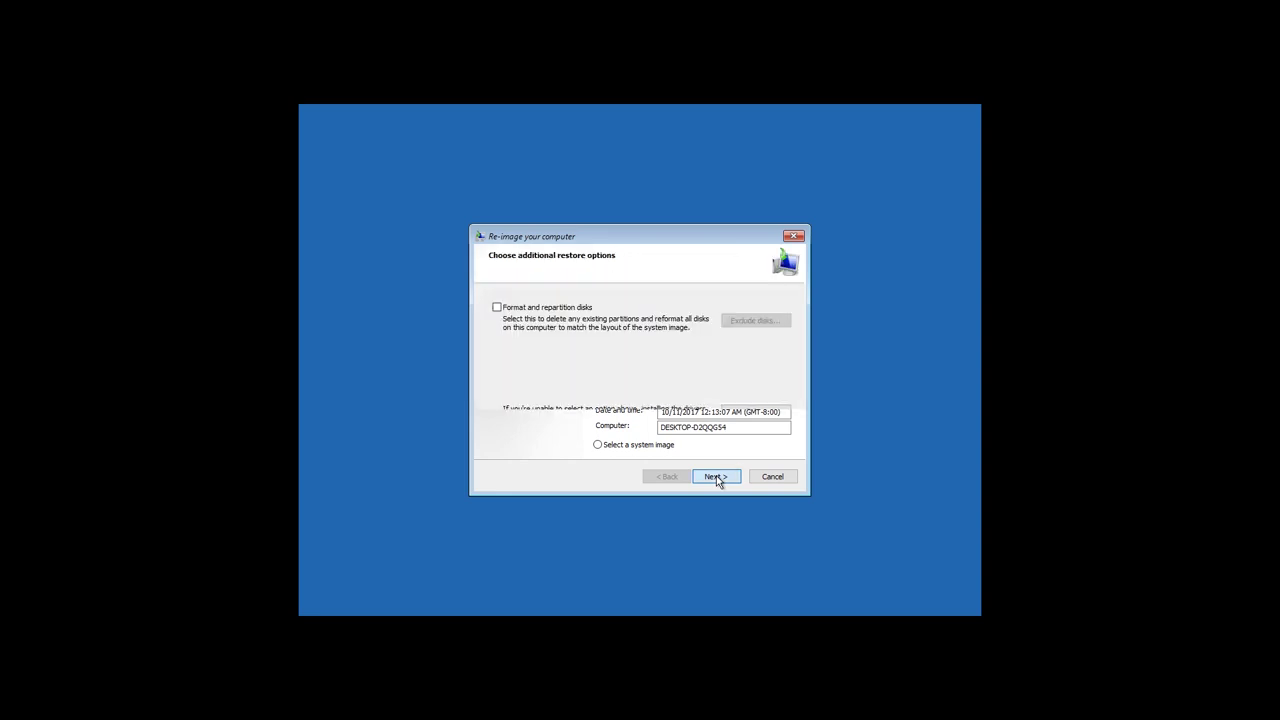
left_click(716, 476)
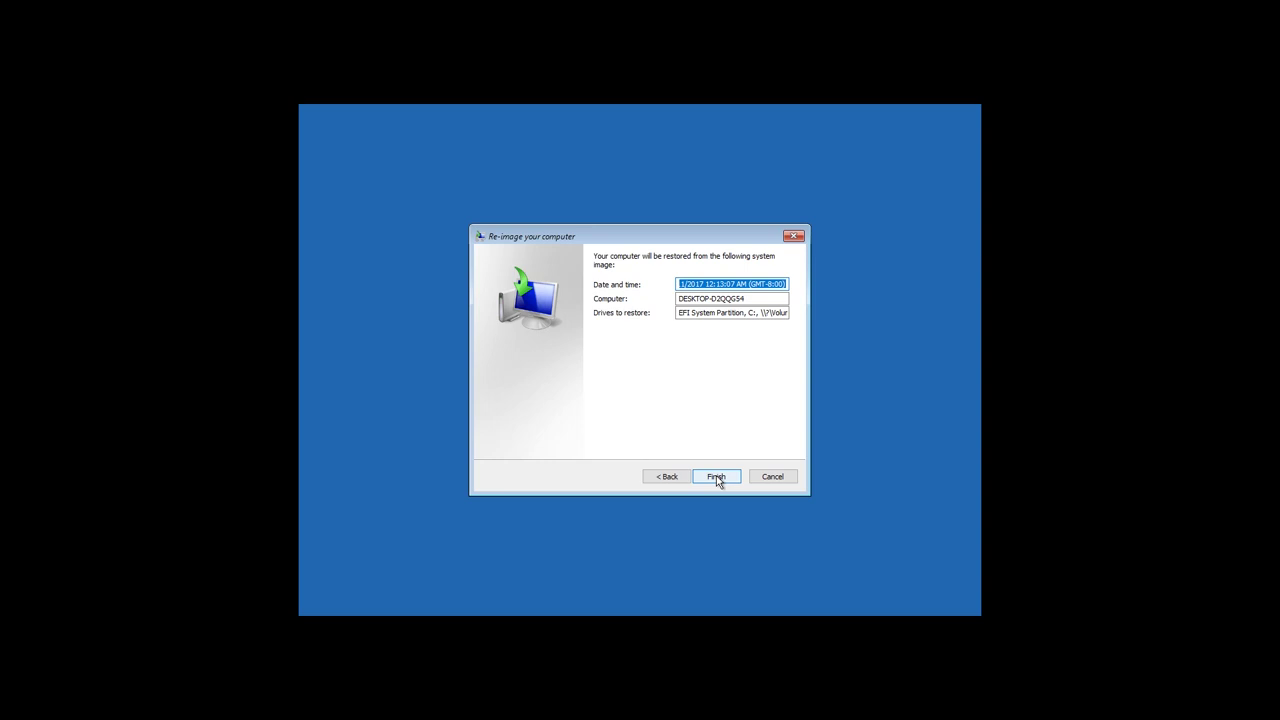
left_click(716, 476)
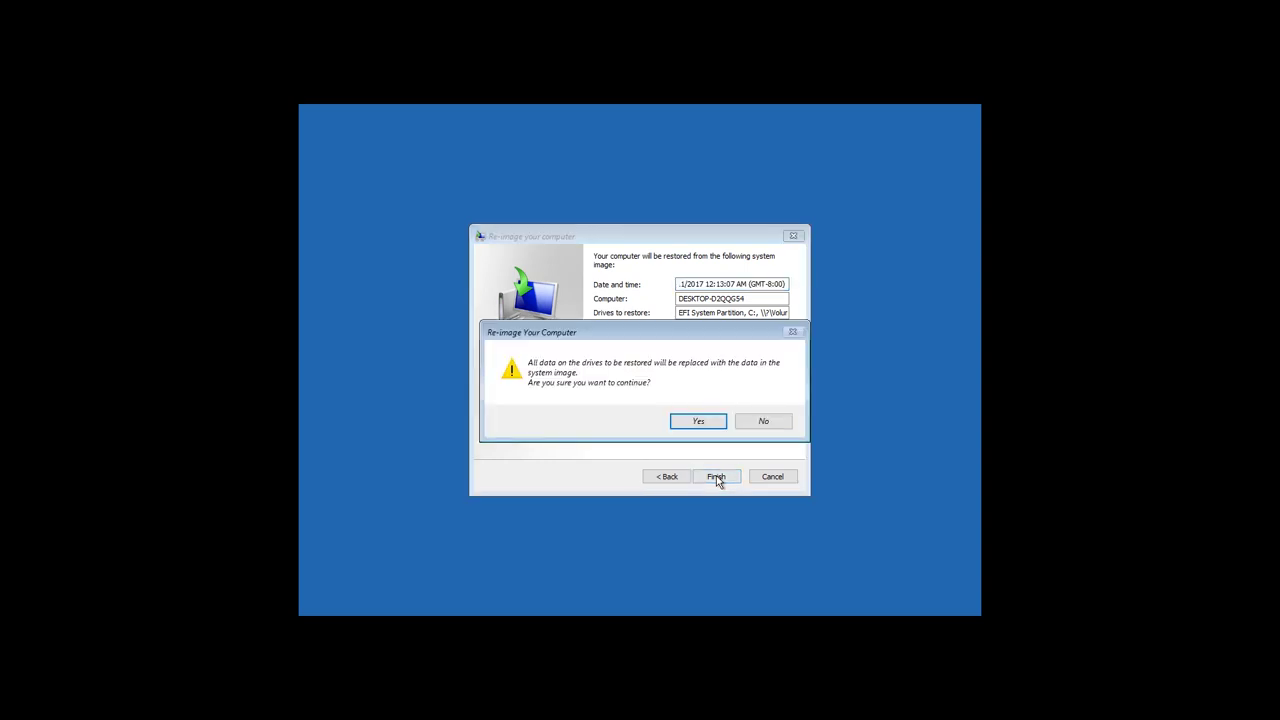
left_click(693, 414)
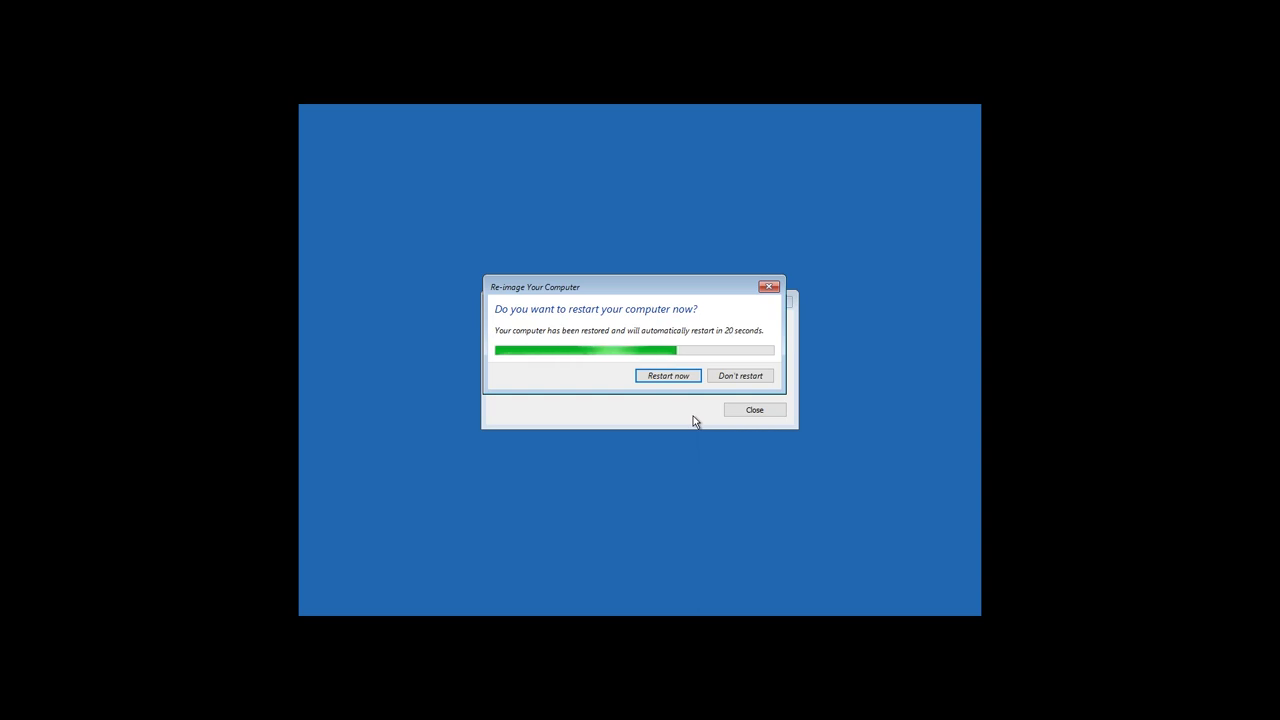
Restart the restored PC immediately so it boots into Windows 10.
left_click(671, 378)
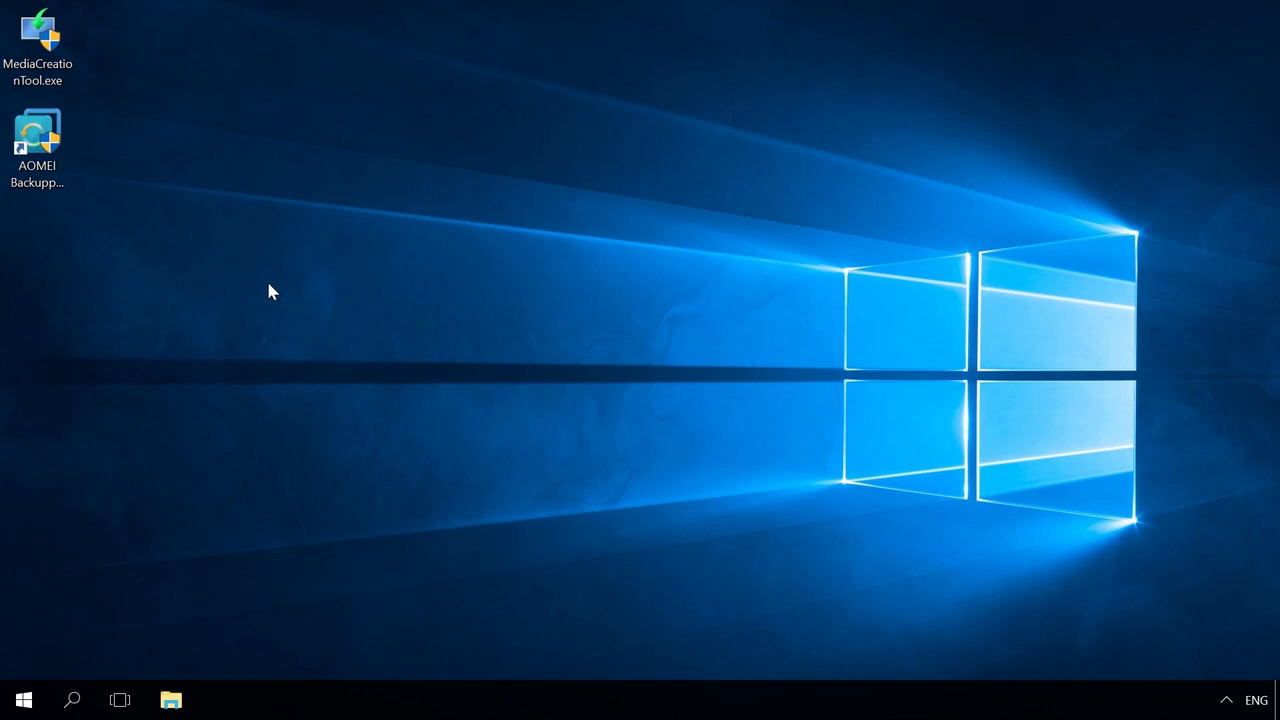
double_click(20, 142)
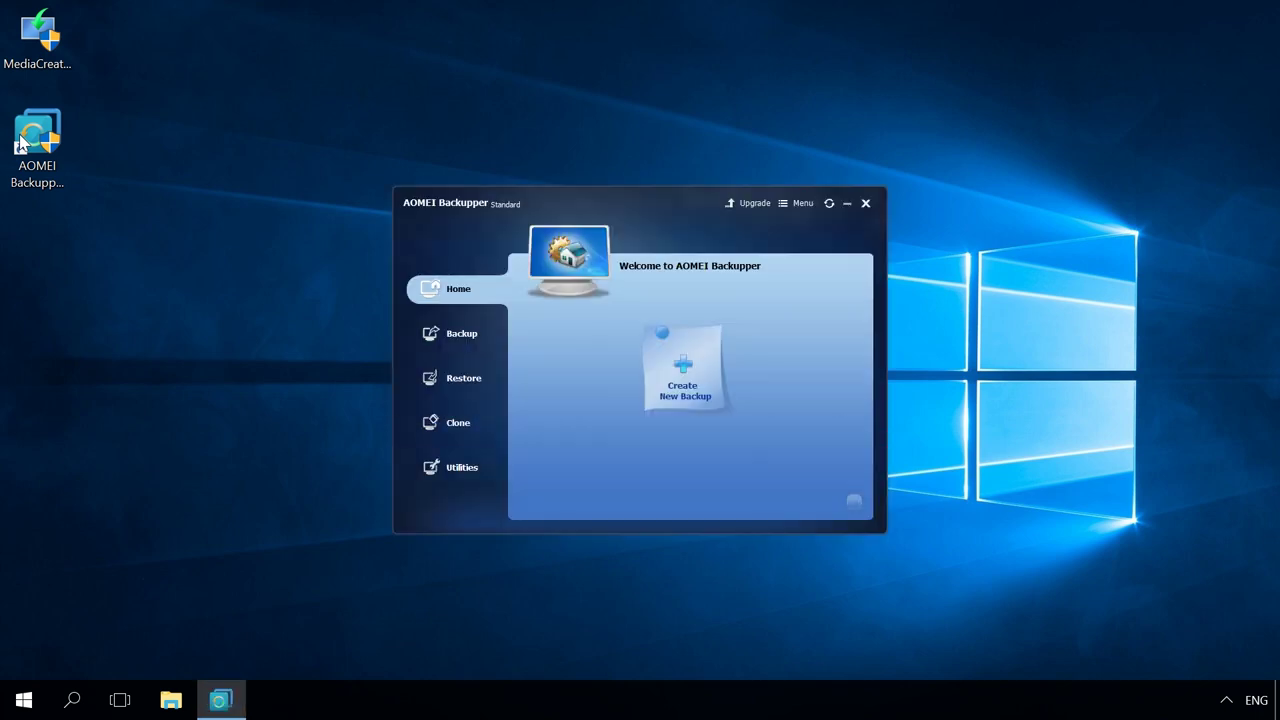
left_click(486, 338)
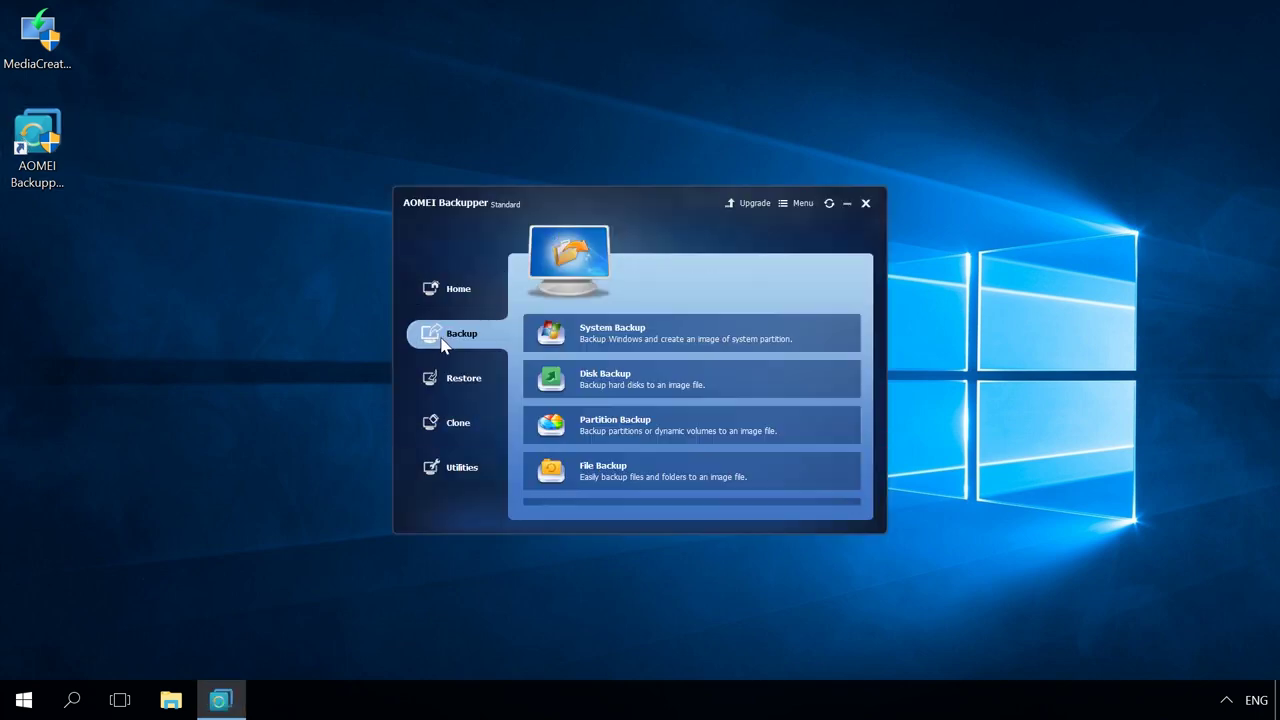
left_click(660, 340)
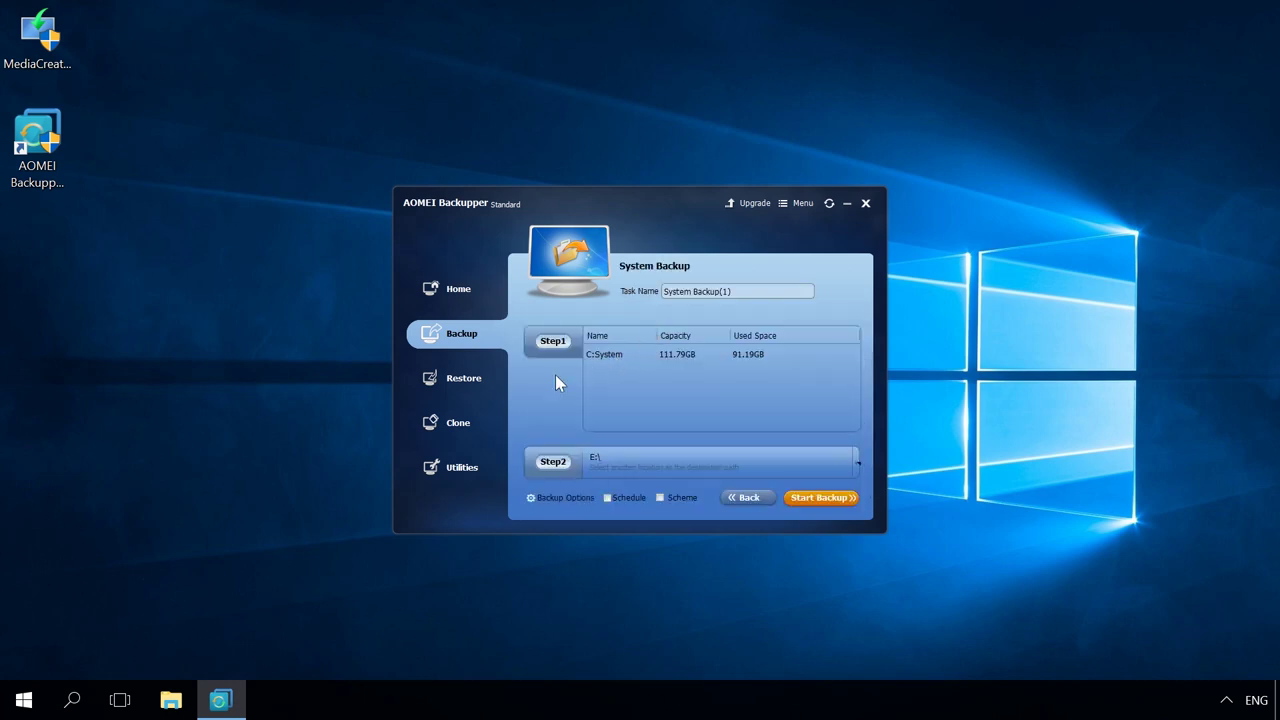
left_click(457, 424)
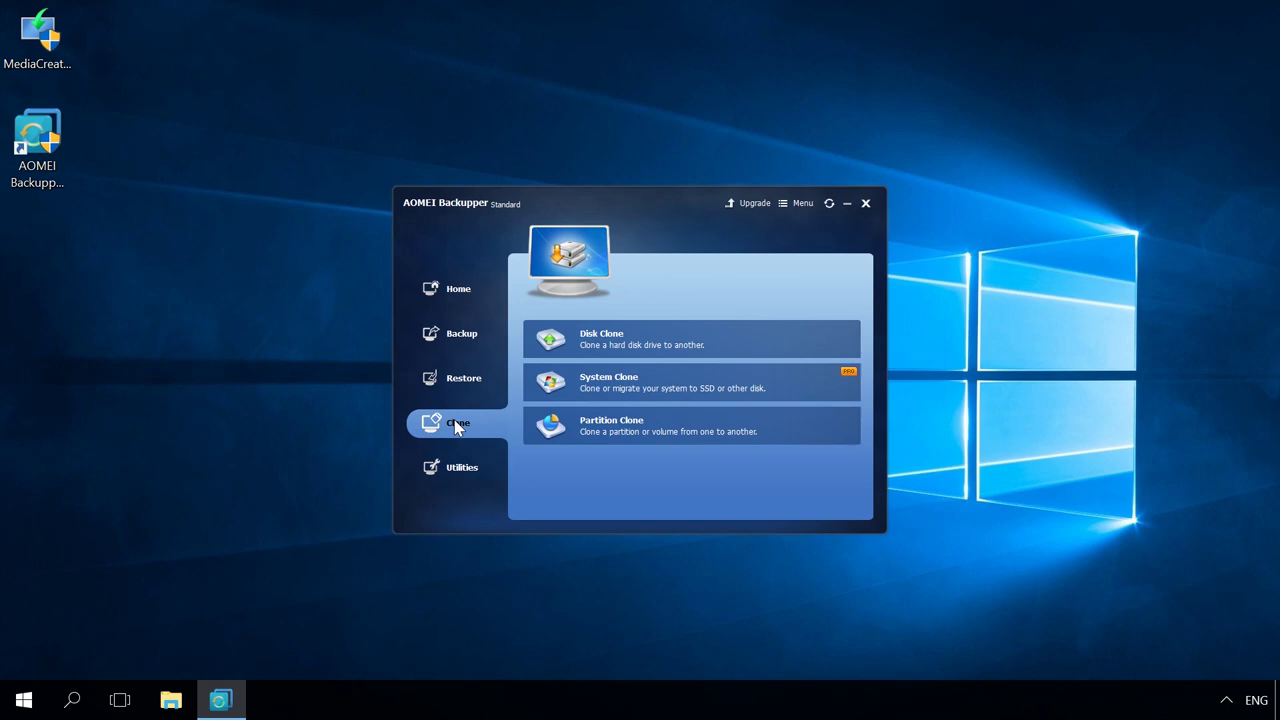
left_click(866, 205)
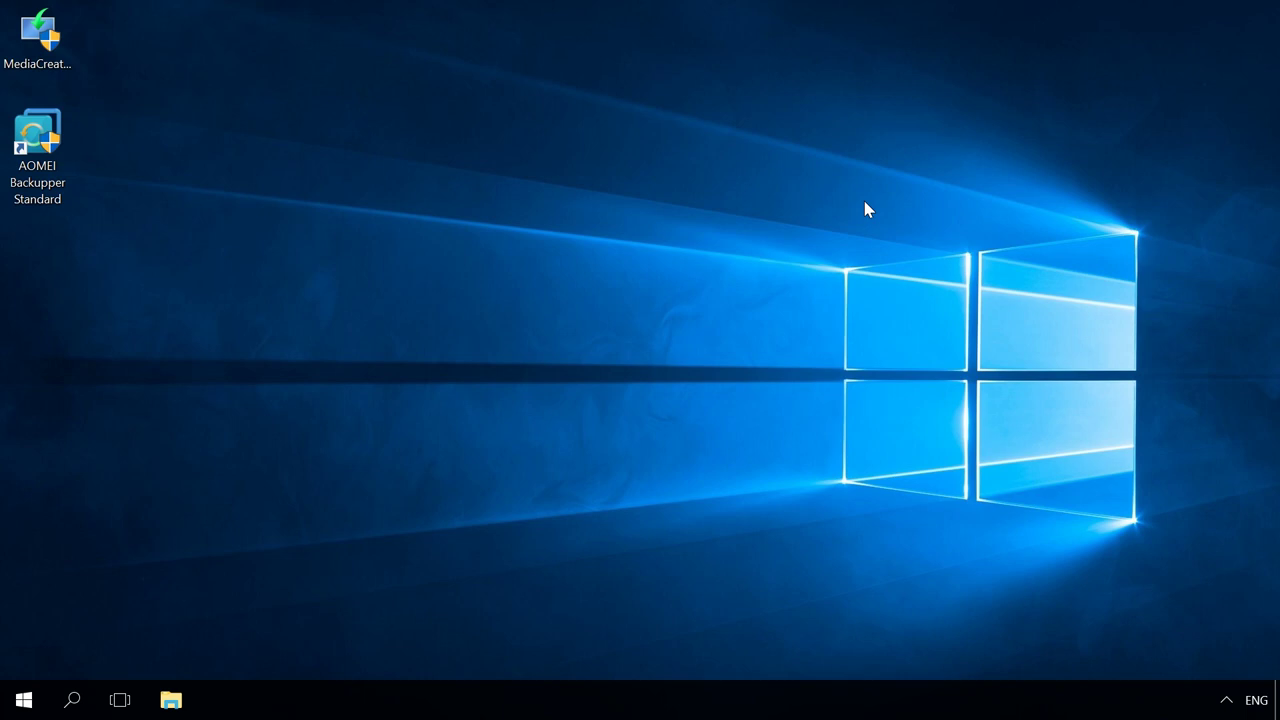